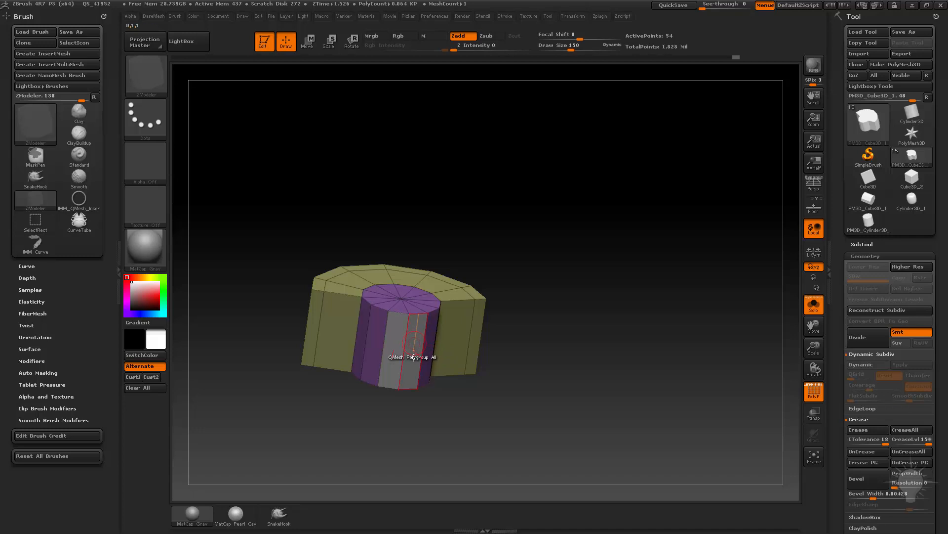
Try to pull the grey side faces of the purple cylinder outward with QMesh.
{"action": "left_click_drag", "start_coordinate": [469, 298], "coordinate": [376, 326]}
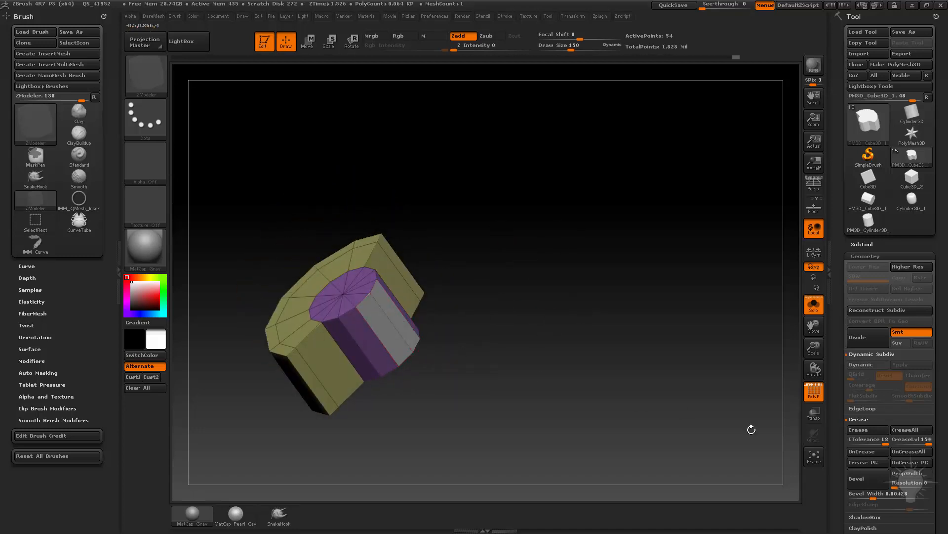
{"action": "left_click_drag", "start_coordinate": [504, 244], "coordinate": [458, 313]}
{"action": "left_click_drag", "start_coordinate": [396, 316], "coordinate": [599, 406]}
{"action": "key", "text": "ctrl+z"}
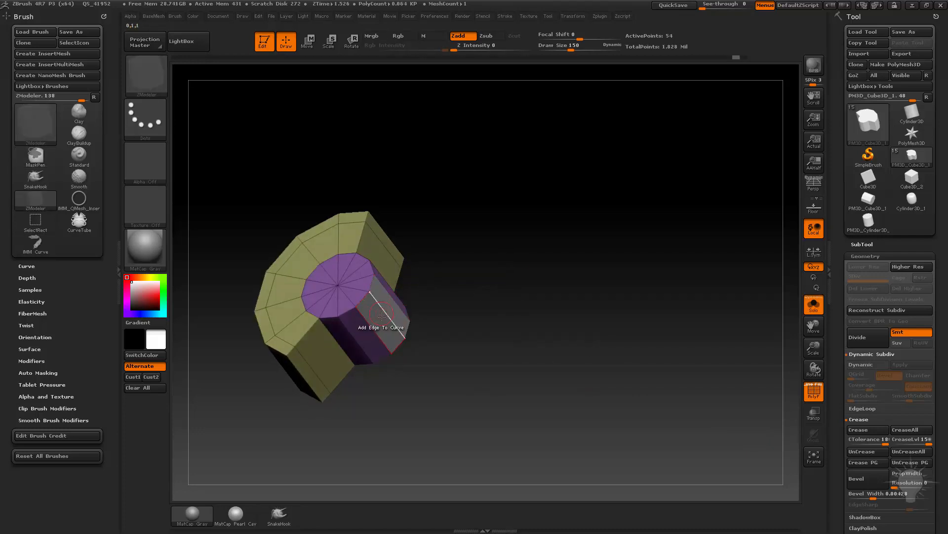
Set the ZModeler polygon action to Transpose and apply it to the cylinder's grey side faces to mask the rest.
{"action": "key", "text": "space"}
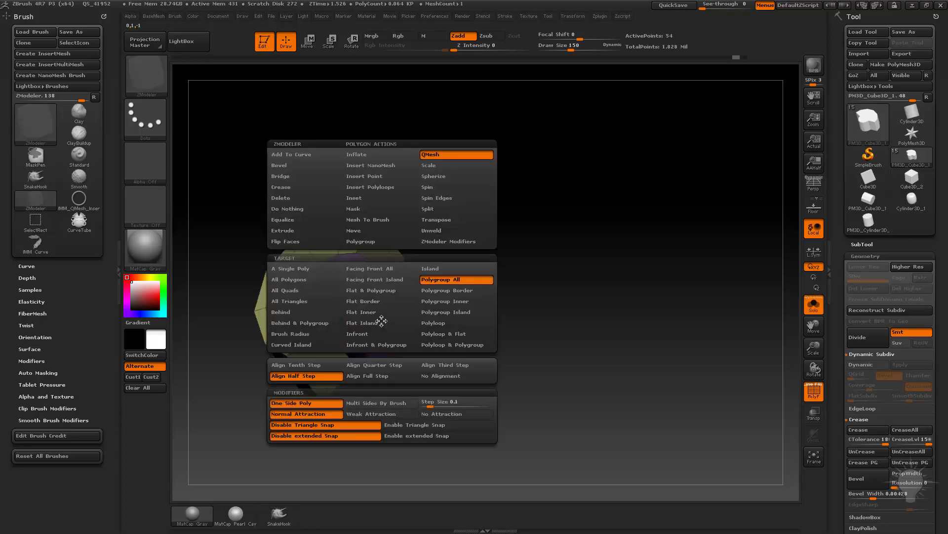
{"action": "left_click", "coordinate": [449, 223]}
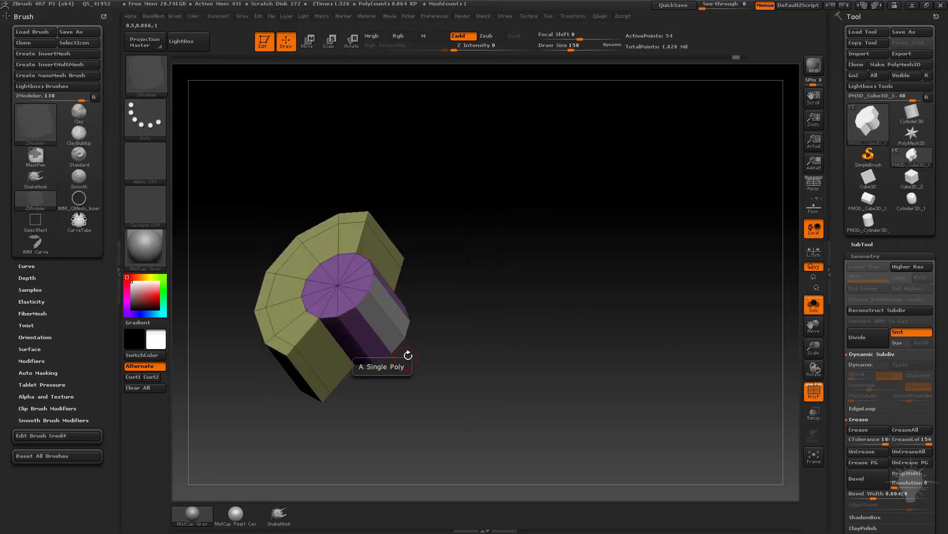
{"action": "left_click", "coordinate": [384, 323]}
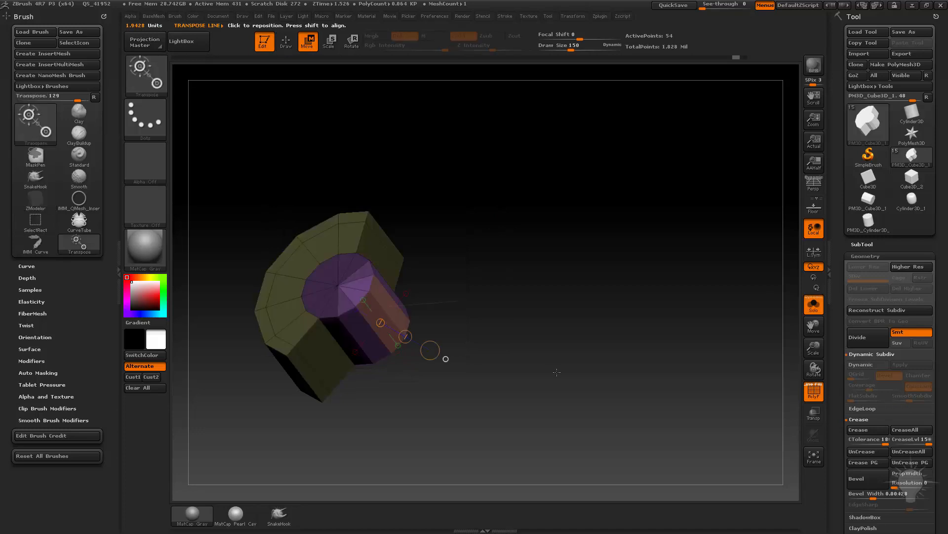
{"action": "left_click_drag", "start_coordinate": [549, 334], "coordinate": [511, 342]}
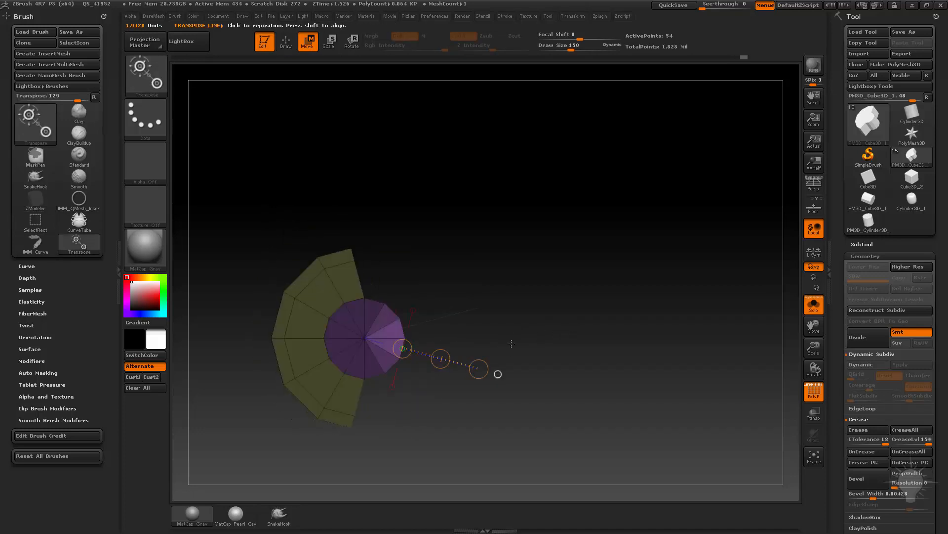
Lay a transpose line straight outward from the unmasked side faces and extrude them into a short arm.
{"action": "left_click", "coordinate": [402, 329]}
{"action": "left_click", "coordinate": [402, 347]}
{"action": "left_click", "coordinate": [402, 342]}
{"action": "left_click_drag", "start_coordinate": [405, 340], "coordinate": [544, 339], "text": "shift"}
{"action": "left_click_drag", "start_coordinate": [601, 389], "coordinate": [541, 403], "text": "alt"}
{"action": "left_click_drag", "start_coordinate": [414, 352], "coordinate": [487, 351]}
{"action": "key", "text": "ctrl+z"}
{"action": "mouse_move", "coordinate": [610, 365]}
{"action": "left_mouse_down"}
{"action": "mouse_move", "coordinate": [550, 362]}
{"action": "mouse_move", "coordinate": [598, 365]}
{"action": "left_mouse_up"}
{"action": "left_click_drag", "start_coordinate": [415, 351], "coordinate": [496, 354], "text": "ctrl"}
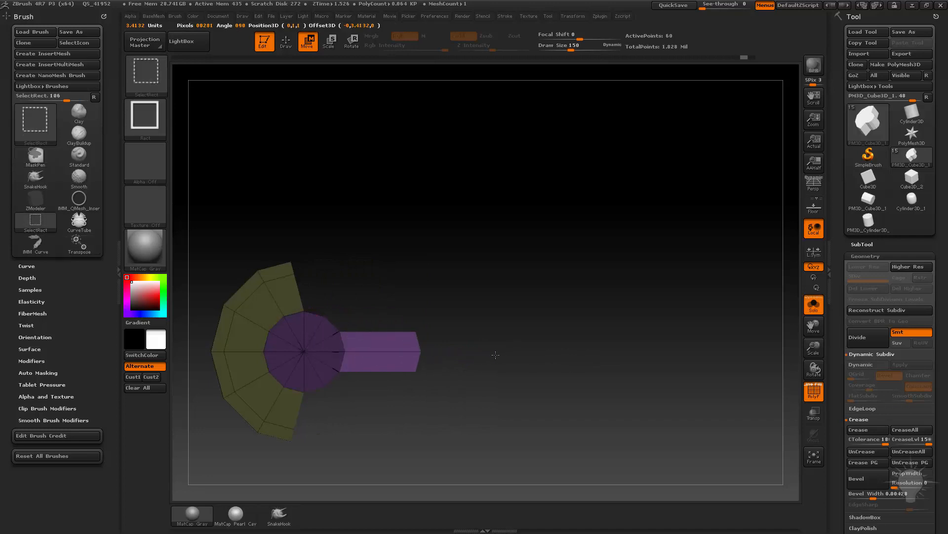
Lengthen the arm outward with further transpose extrusions of its end faces.
{"action": "left_click_drag", "start_coordinate": [435, 356], "coordinate": [523, 354], "text": "ctrl"}
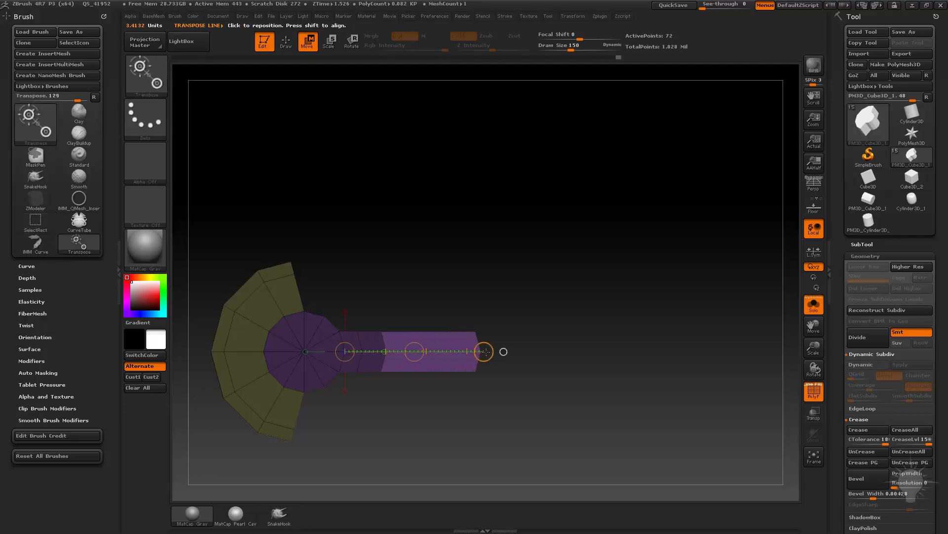
{"action": "left_click_drag", "start_coordinate": [424, 350], "coordinate": [440, 351], "text": "ctrl"}
{"action": "key", "text": "q"}
{"action": "mouse_move", "coordinate": [642, 410]}
{"action": "left_mouse_down"}
{"action": "mouse_move", "coordinate": [641, 368]}
{"action": "mouse_move", "coordinate": [628, 383]}
{"action": "mouse_move", "coordinate": [658, 396]}
{"action": "mouse_move", "coordinate": [633, 402]}
{"action": "mouse_move", "coordinate": [603, 381]}
{"action": "left_mouse_up"}
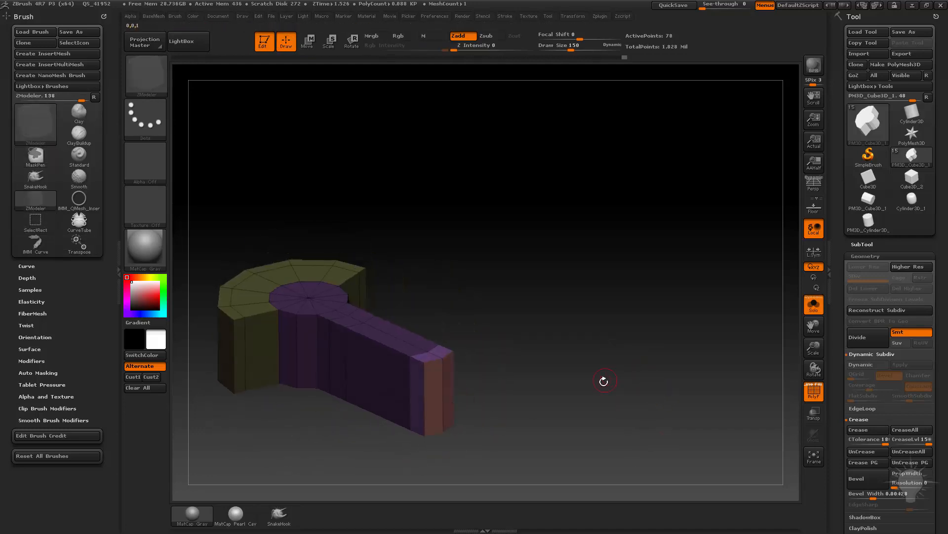
Flatten the arm's pointed end with a horizontal transpose line starting at the tip, and clear the mask.
{"action": "left_click_drag", "start_coordinate": [474, 378], "coordinate": [493, 362]}
{"action": "key", "text": "w"}
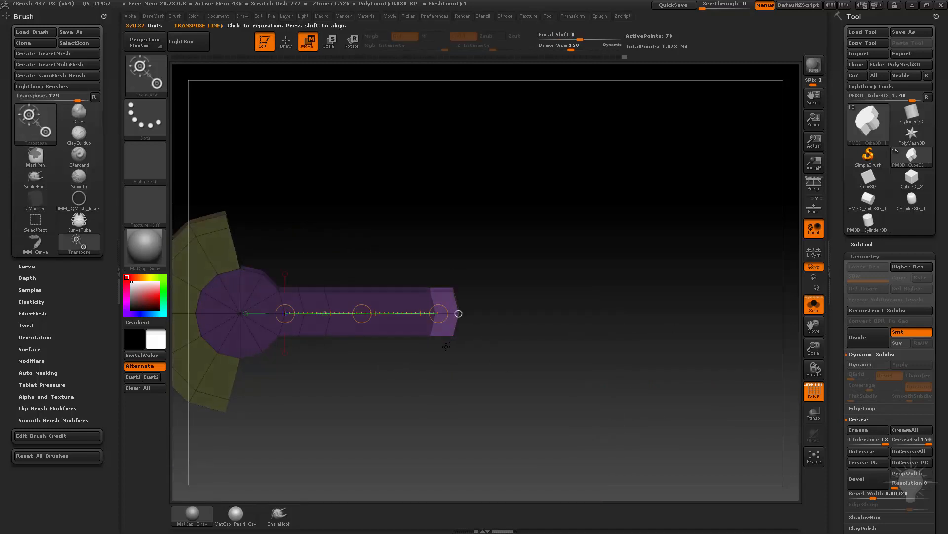
{"action": "left_click_drag", "start_coordinate": [404, 295], "coordinate": [409, 286]}
{"action": "left_click_drag", "start_coordinate": [490, 291], "coordinate": [531, 339], "text": "alt"}
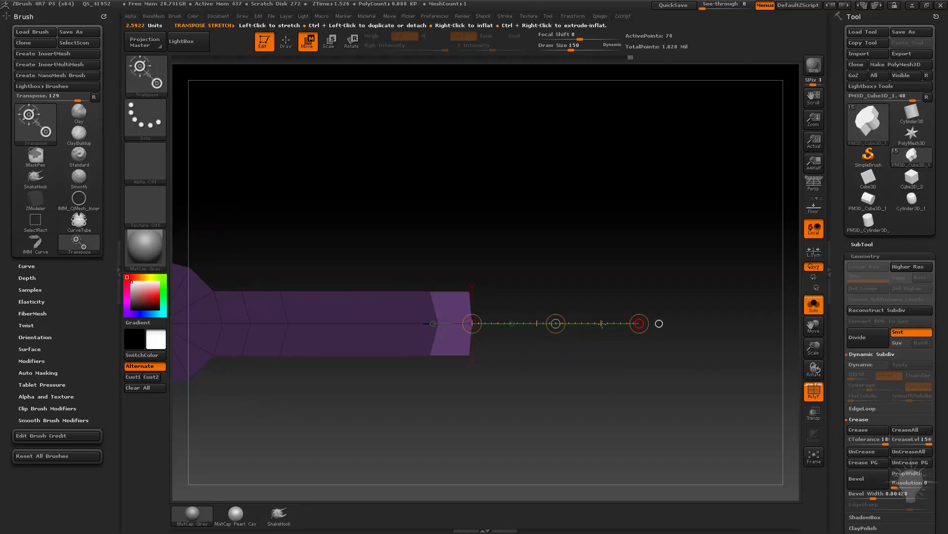
{"action": "left_click_drag", "start_coordinate": [640, 324], "coordinate": [532, 330]}
{"action": "left_click_drag", "start_coordinate": [535, 296], "coordinate": [601, 268], "text": "alt"}
{"action": "left_click_drag", "start_coordinate": [579, 219], "coordinate": [550, 277], "text": "ctrl"}
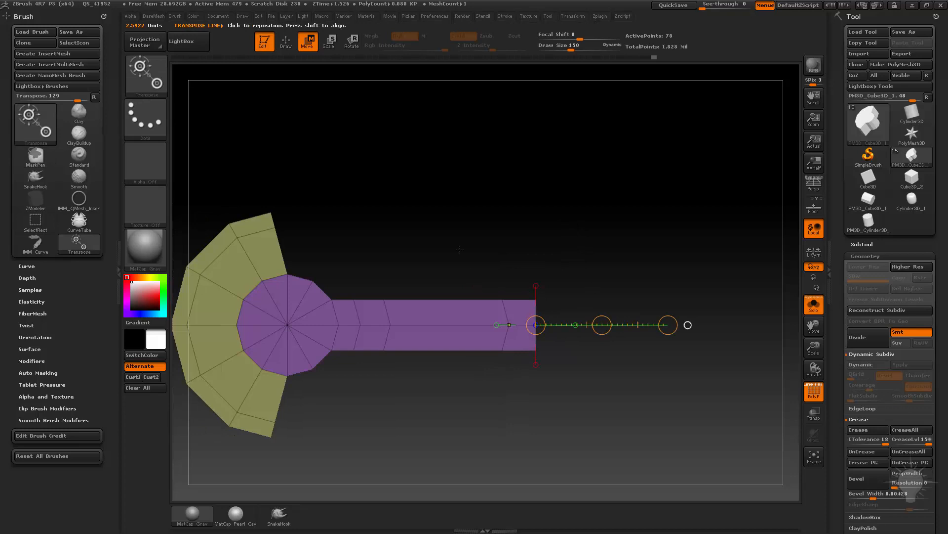
Isolate the edge loop just before the arm's end with an inverted mask and flatten it with the transpose line.
{"action": "left_click_drag", "start_coordinate": [444, 217], "coordinate": [523, 438], "text": "ctrl"}
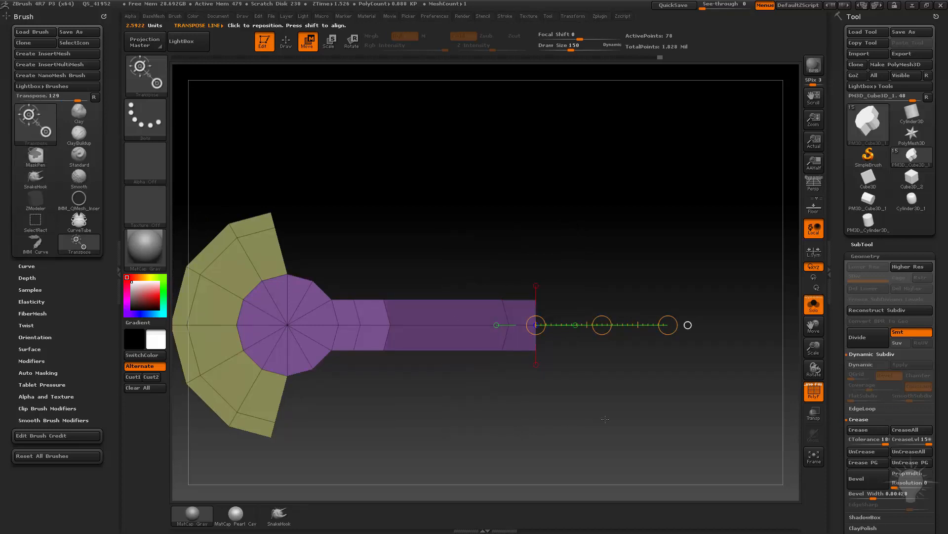
{"action": "mouse_move", "coordinate": [605, 418]}
{"action": "left_mouse_down"}
{"action": "mouse_move", "coordinate": [583, 437]}
{"action": "mouse_move", "coordinate": [600, 412]}
{"action": "left_mouse_up"}
{"action": "left_click", "coordinate": [604, 393], "text": "ctrl"}
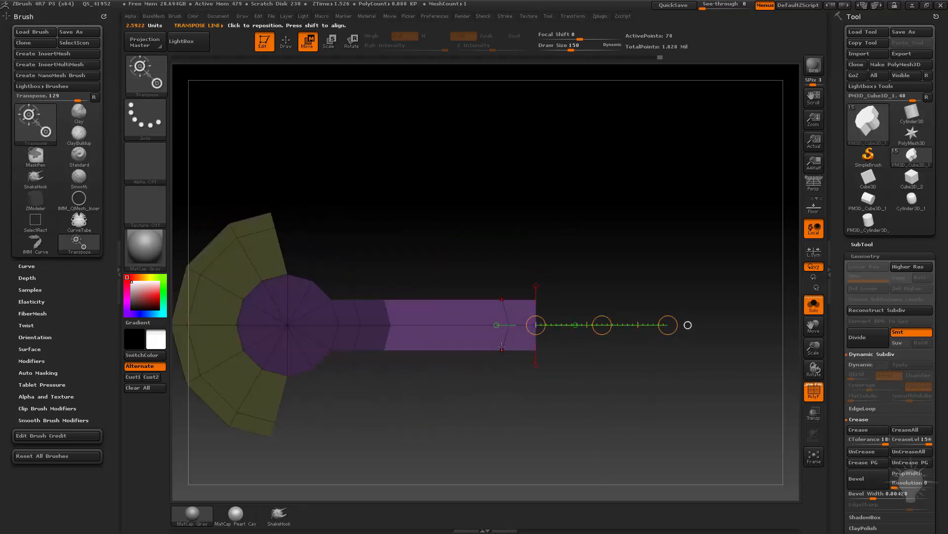
{"action": "left_click_drag", "start_coordinate": [509, 324], "coordinate": [544, 334]}
{"action": "left_click_drag", "start_coordinate": [665, 325], "coordinate": [570, 334]}
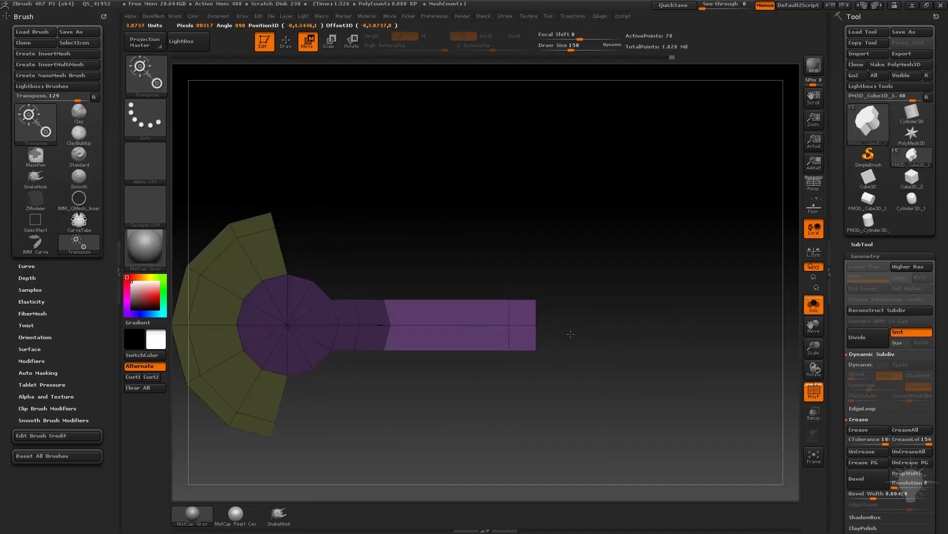
Mask everything except the bent edge loop second closest to the cylinder on the arm.
{"action": "left_click_drag", "start_coordinate": [459, 257], "coordinate": [519, 254], "text": "alt"}
{"action": "left_click_drag", "start_coordinate": [466, 238], "coordinate": [479, 250], "text": "ctrl"}
{"action": "mouse_move", "coordinate": [501, 211]}
{"action": "left_mouse_down", "text": "ctrl"}
{"action": "mouse_move", "coordinate": [432, 401]}
{"action": "mouse_move", "coordinate": [446, 408]}
{"action": "left_mouse_up", "text": "ctrl"}
{"action": "left_click", "coordinate": [421, 210], "text": "ctrl"}
Straighten the unmasked edge loop with vertical cuts of the ClipCurve brush.
{"action": "left_click", "coordinate": [138, 77]}
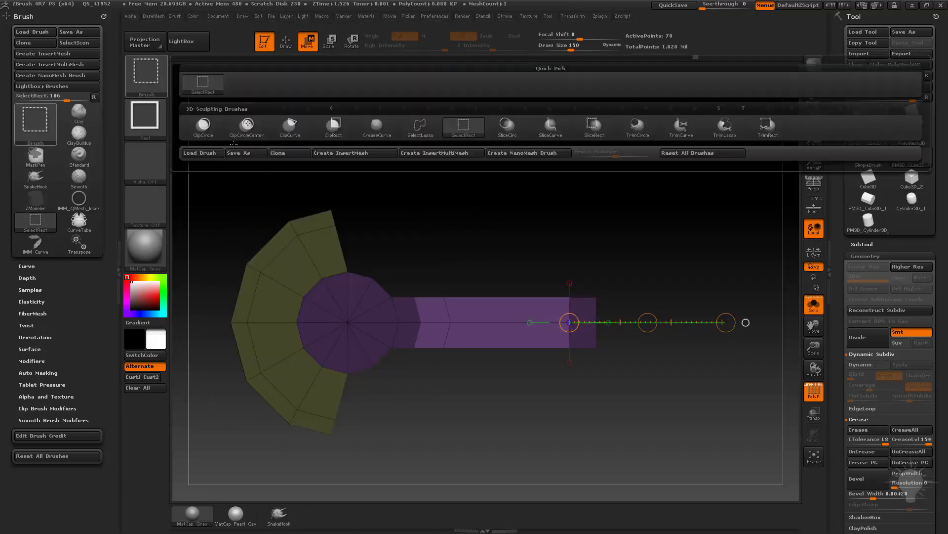
{"action": "left_click", "coordinate": [158, 75]}
{"action": "left_click", "coordinate": [288, 126]}
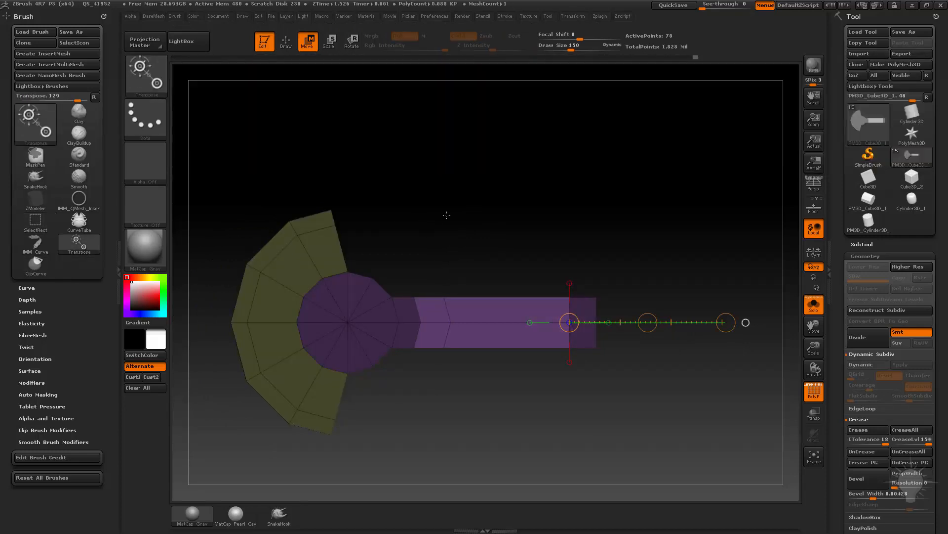
{"action": "mouse_move", "coordinate": [444, 196]}
{"action": "left_mouse_down", "text": "ctrl+shift"}
{"action": "mouse_move", "coordinate": [434, 444]}
{"action": "mouse_move", "coordinate": [447, 452]}
{"action": "left_mouse_up", "text": "ctrl+shift"}
{"action": "left_click_drag", "start_coordinate": [489, 425], "coordinate": [472, 174], "text": "ctrl+shift"}
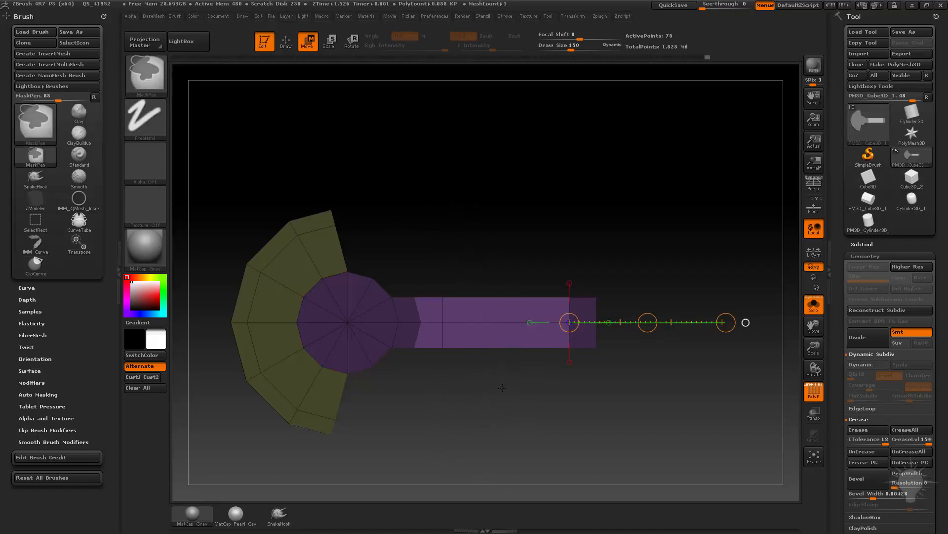
{"action": "left_click_drag", "start_coordinate": [502, 392], "coordinate": [496, 196], "text": "ctrl+shift"}
{"action": "mouse_move", "coordinate": [435, 213]}
{"action": "left_mouse_down", "text": "ctrl+shift"}
{"action": "mouse_move", "coordinate": [435, 375]}
{"action": "mouse_move", "coordinate": [455, 449]}
{"action": "left_mouse_up", "text": "ctrl+shift"}
Straighten the arm's edge loop nearest the cylinder with ClipCurve and clear the mask.
{"action": "left_click_drag", "start_coordinate": [463, 234], "coordinate": [502, 358]}
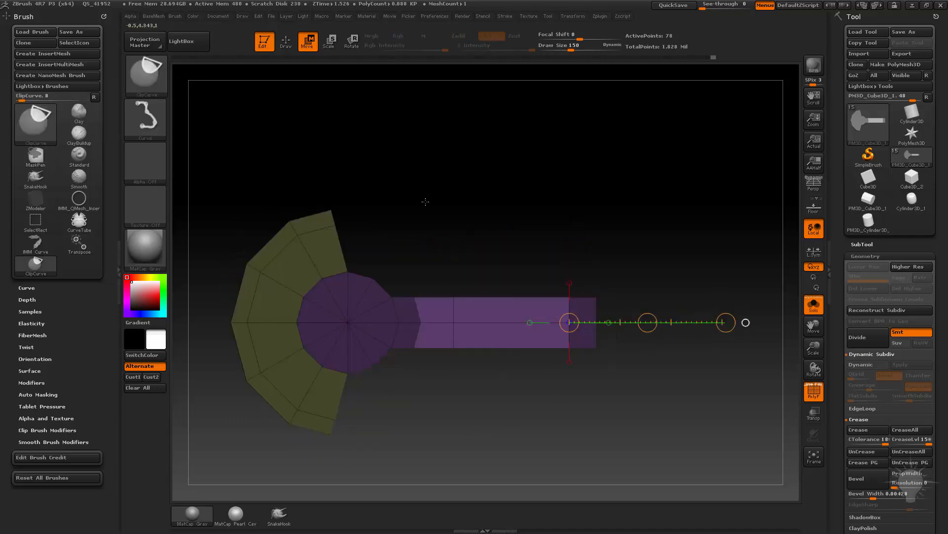
{"action": "left_click_drag", "start_coordinate": [426, 202], "coordinate": [431, 217], "text": "ctrl"}
{"action": "left_click_drag", "start_coordinate": [408, 255], "coordinate": [492, 182], "text": "ctrl"}
{"action": "left_click", "coordinate": [482, 214], "text": "ctrl"}
{"action": "mouse_move", "coordinate": [474, 116]}
{"action": "left_mouse_down", "text": "ctrl"}
{"action": "mouse_move", "coordinate": [470, 157]}
{"action": "mouse_move", "coordinate": [552, 212]}
{"action": "mouse_move", "coordinate": [536, 168]}
{"action": "left_mouse_up", "text": "ctrl"}
Set the ZModeler edge action to Slide with EdgeLoop Complete and slide the inner loop toward the arm's middle.
{"action": "key", "text": "q"}
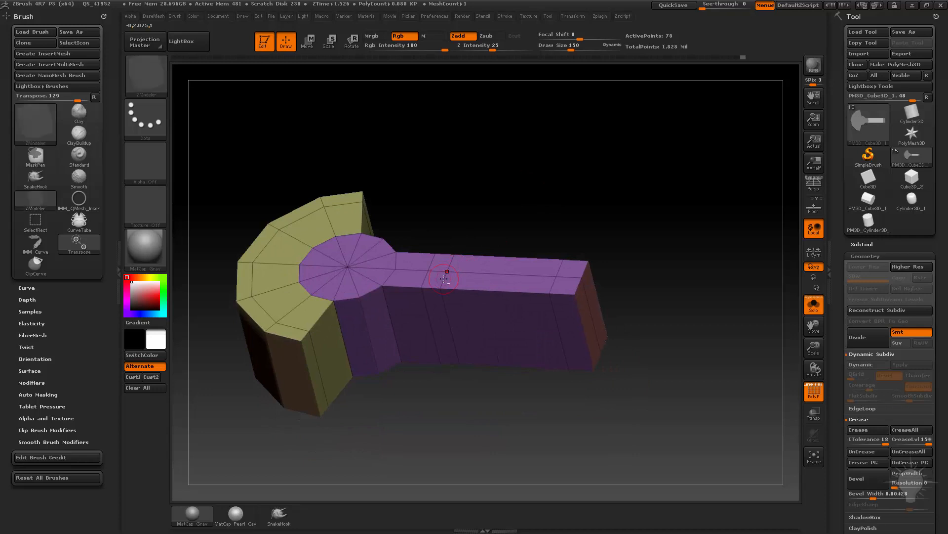
{"action": "key", "text": "space"}
{"action": "left_click", "coordinate": [497, 274]}
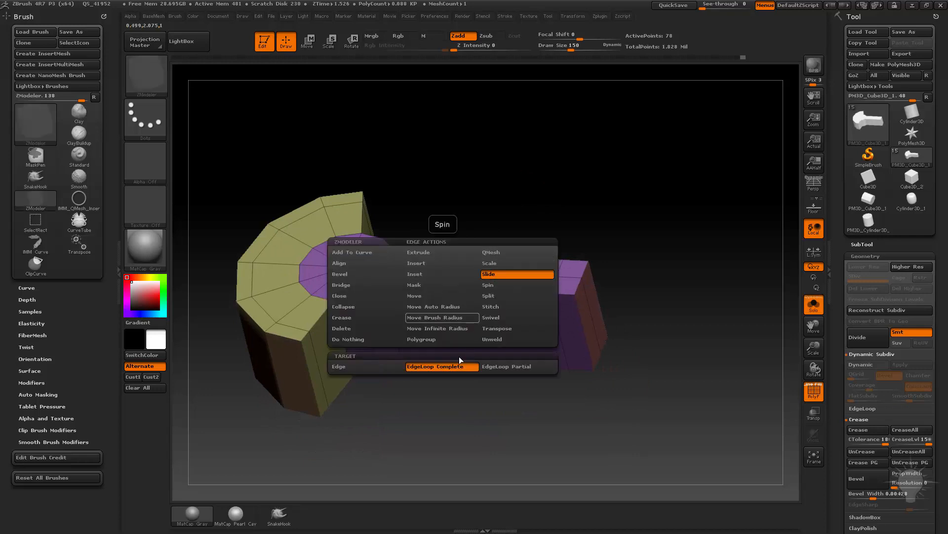
{"action": "left_click", "coordinate": [490, 368]}
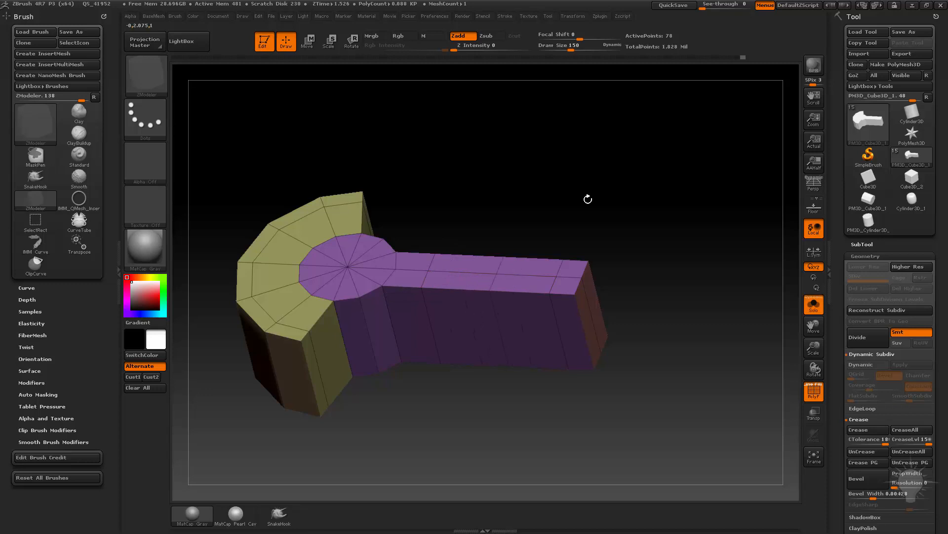
Examine the arm's end face and surrounding edge loops from several angles.
{"action": "left_click_drag", "start_coordinate": [588, 199], "coordinate": [540, 277], "text": "shift"}
{"action": "left_click_drag", "start_coordinate": [497, 210], "coordinate": [546, 184]}
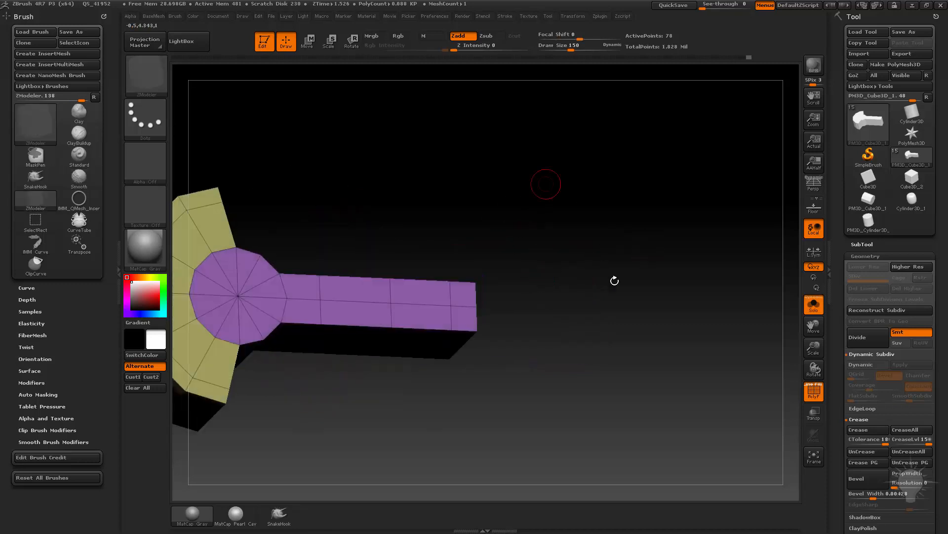
{"action": "left_click_drag", "start_coordinate": [614, 280], "coordinate": [546, 251]}
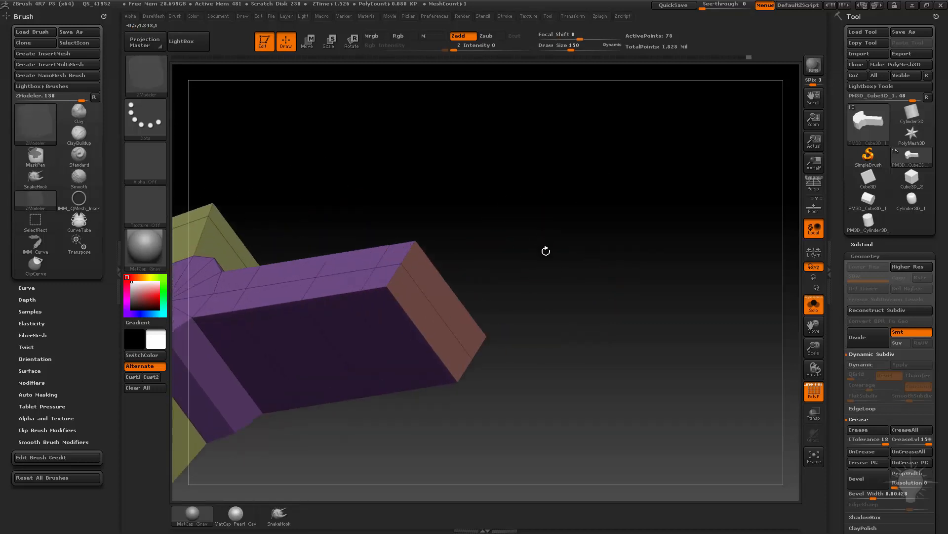
{"action": "key", "text": "space"}
{"action": "left_click", "coordinate": [432, 329]}
{"action": "left_click_drag", "start_coordinate": [545, 317], "coordinate": [503, 313]}
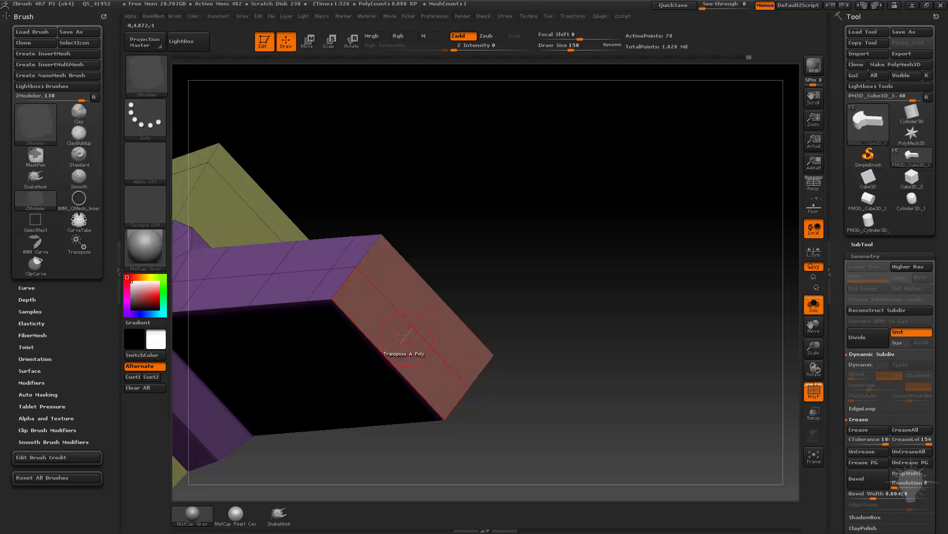
{"action": "left_click_drag", "start_coordinate": [508, 301], "coordinate": [468, 292]}
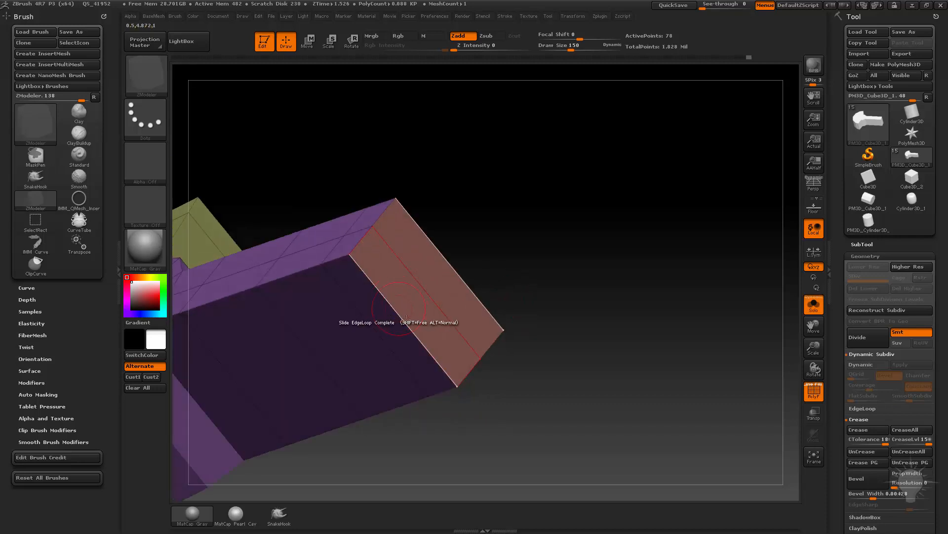
{"action": "mouse_move", "coordinate": [509, 262]}
{"action": "left_mouse_down"}
{"action": "mouse_move", "coordinate": [489, 247]}
{"action": "mouse_move", "coordinate": [493, 260]}
{"action": "mouse_move", "coordinate": [538, 257]}
{"action": "mouse_move", "coordinate": [523, 254]}
{"action": "left_mouse_up"}
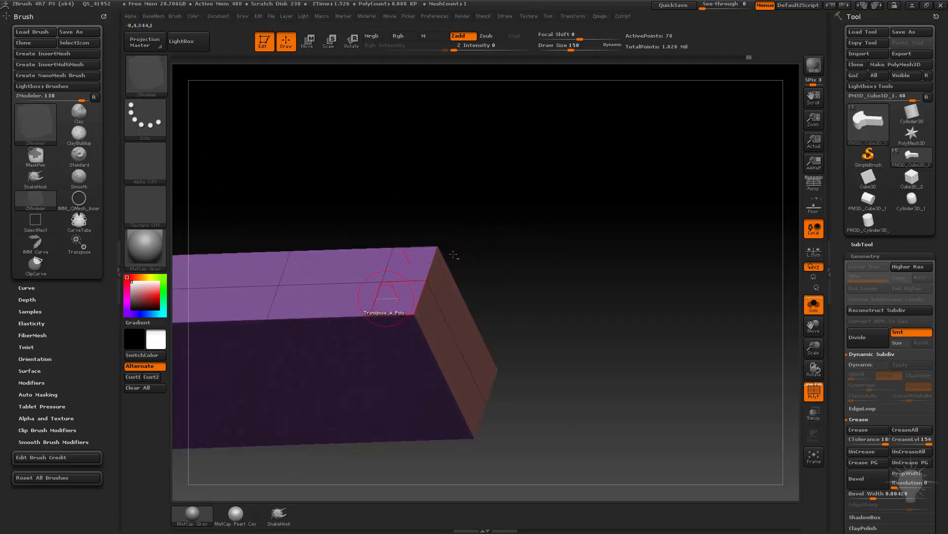
{"action": "left_click_drag", "start_coordinate": [453, 254], "coordinate": [546, 216]}
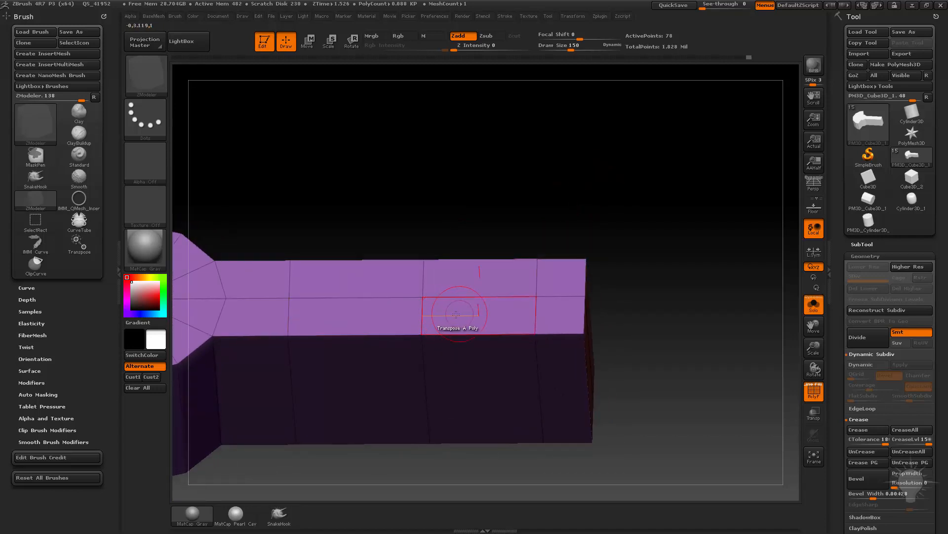
Set the ZModeler polygon action to Bridge with the Connected Polys target.
{"action": "key", "text": "space"}
{"action": "left_click", "coordinate": [363, 177]}
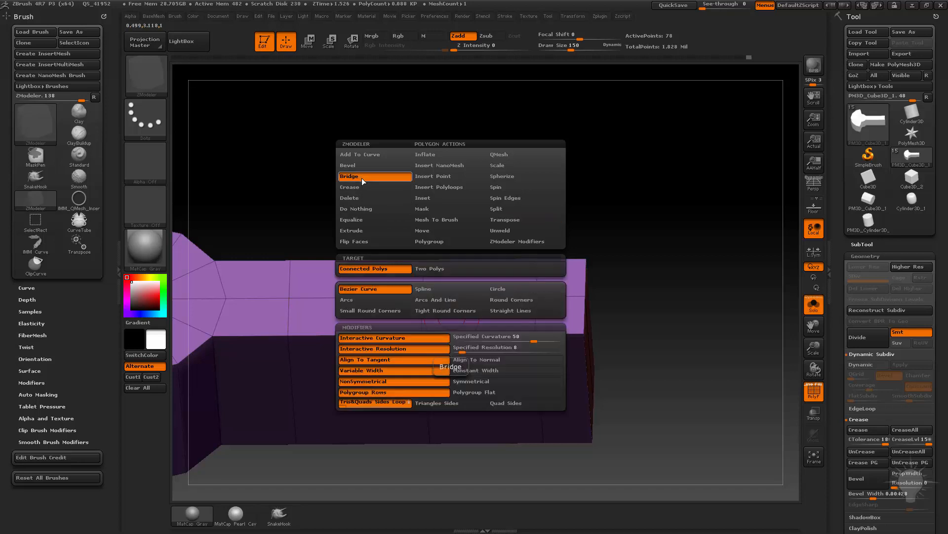
{"action": "left_click", "coordinate": [428, 269]}
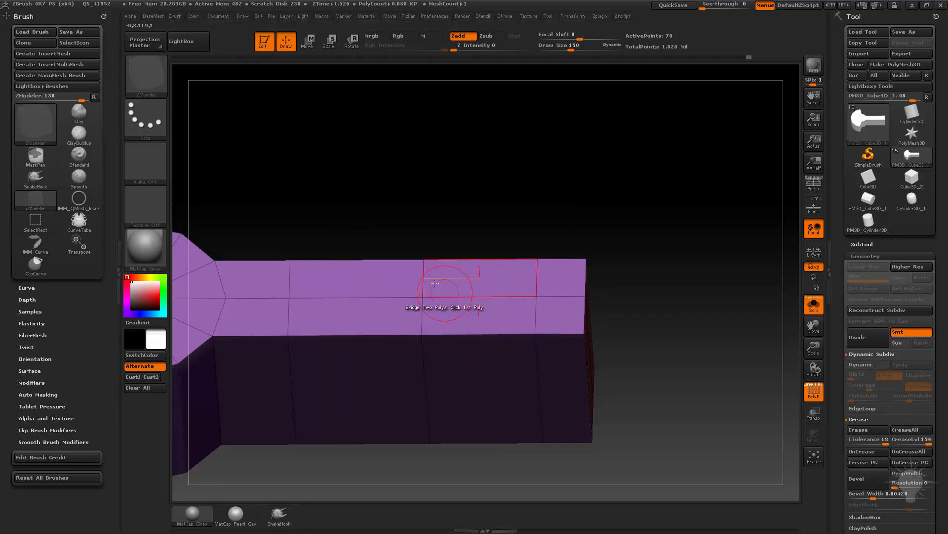
{"action": "key", "text": "space"}
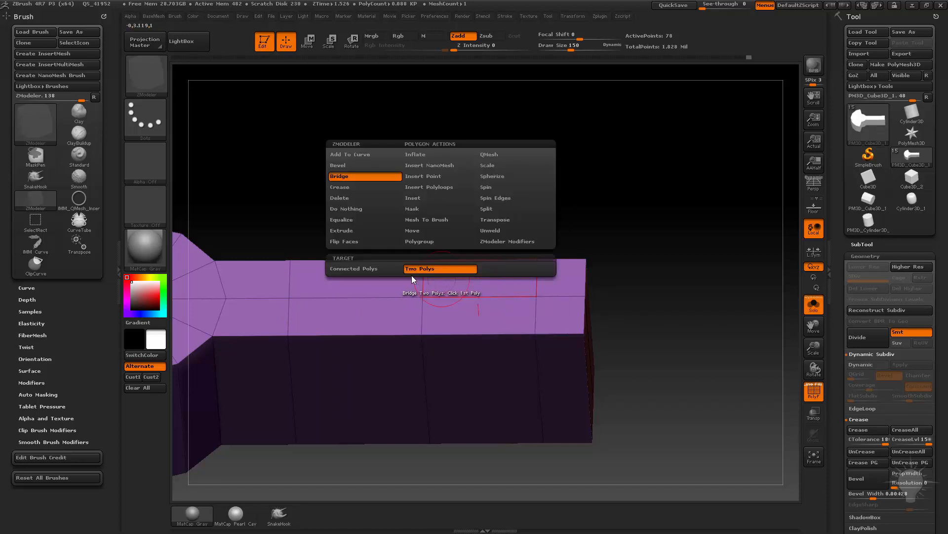
{"action": "left_click", "coordinate": [375, 269]}
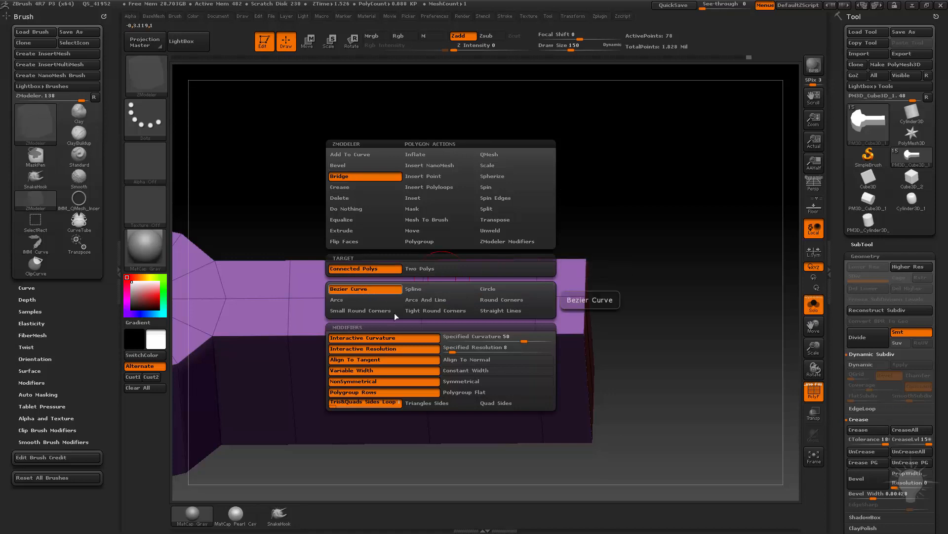
Try a Bezier Curve bridge across the connected polygons on the arm's upper face.
{"action": "key", "text": "space"}
{"action": "left_click", "coordinate": [440, 278]}
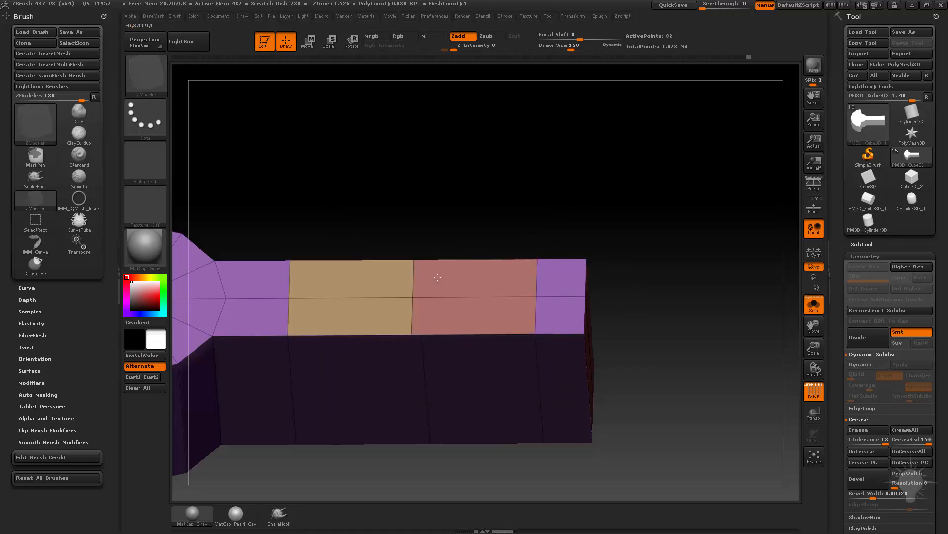
{"action": "left_click_drag", "start_coordinate": [387, 251], "coordinate": [455, 275]}
Set the ZModeler Bridge curve to Circle and its alignment modifier to Align To Normal.
{"action": "key", "text": "space"}
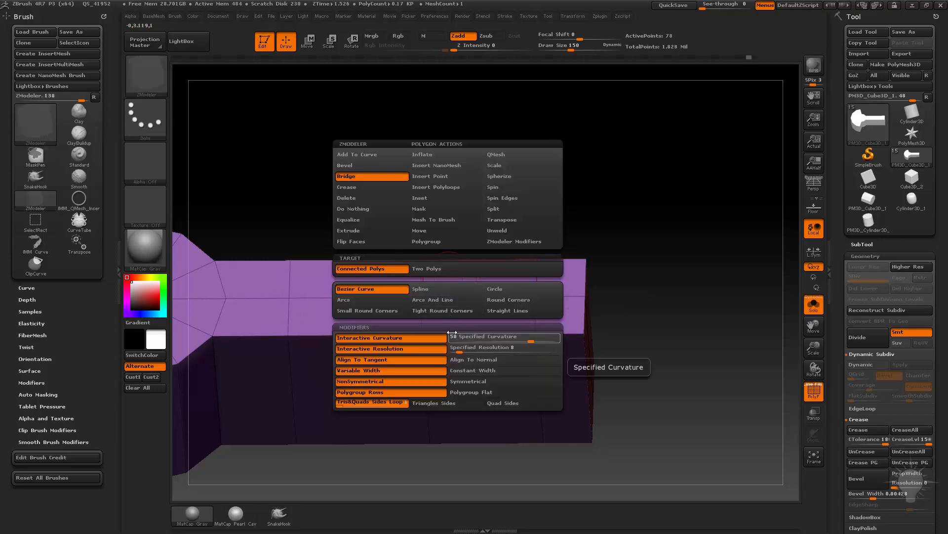
{"action": "left_click", "coordinate": [495, 290]}
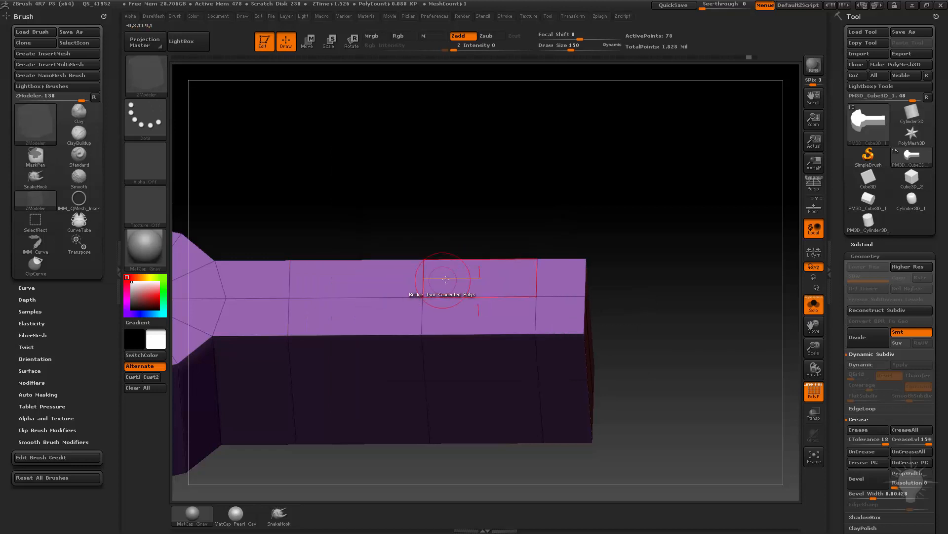
{"action": "mouse_move", "coordinate": [445, 275]}
{"action": "left_mouse_down"}
{"action": "mouse_move", "coordinate": [333, 188]}
{"action": "mouse_move", "coordinate": [410, 200]}
{"action": "mouse_move", "coordinate": [447, 271]}
{"action": "left_mouse_up"}
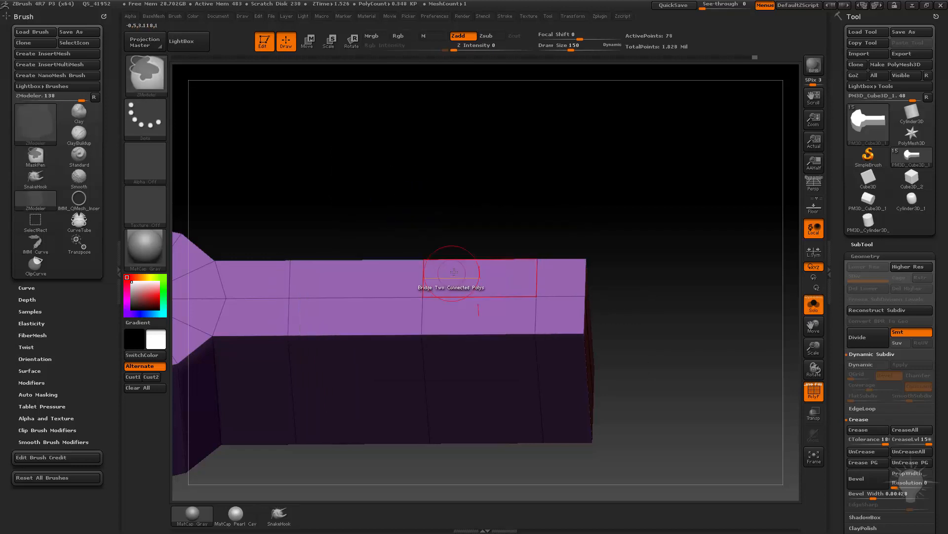
{"action": "key", "text": "space"}
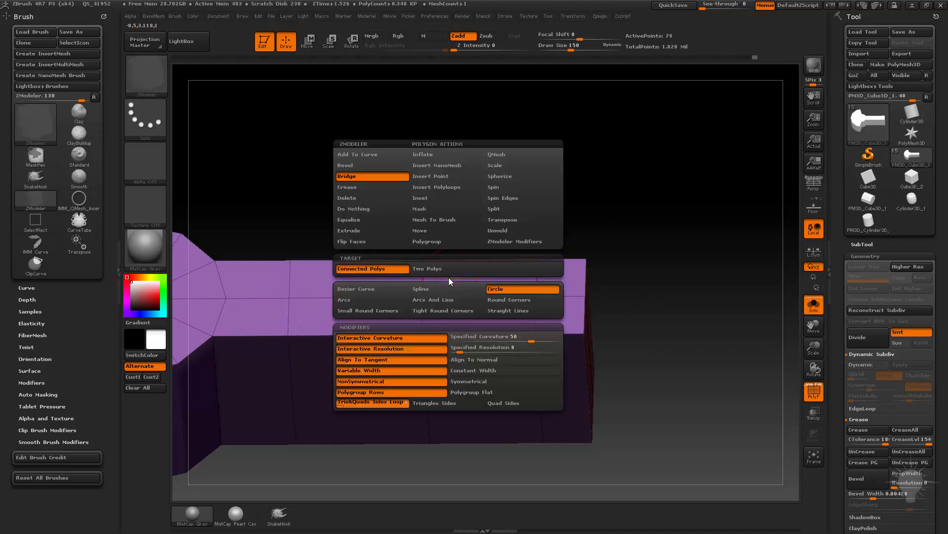
{"action": "left_click", "coordinate": [473, 360]}
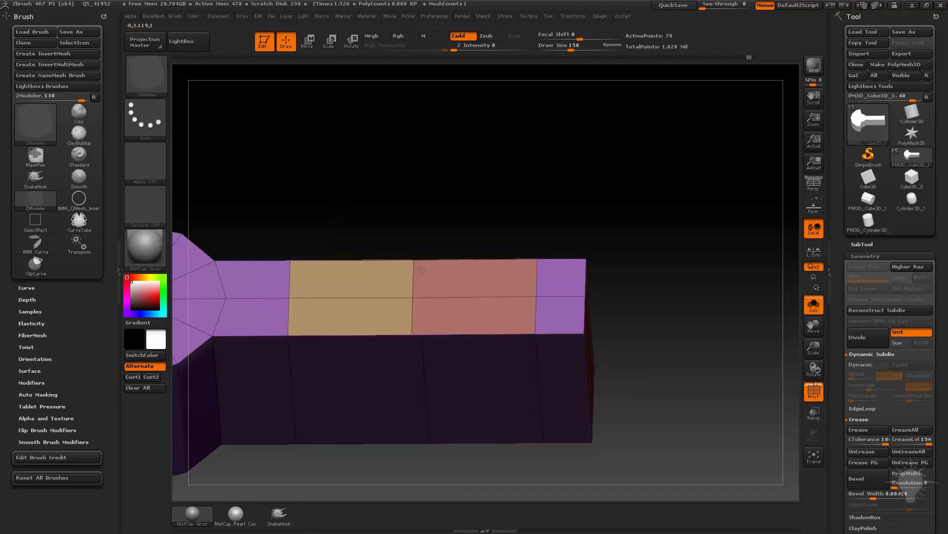
Try a Circle bridge aligned to normal across the connected polygons on the arm's upper face and inspect its sides.
{"action": "mouse_move", "coordinate": [556, 260]}
{"action": "left_mouse_down"}
{"action": "mouse_move", "coordinate": [557, 230]}
{"action": "mouse_move", "coordinate": [590, 235]}
{"action": "left_mouse_up"}
{"action": "mouse_move", "coordinate": [653, 272]}
{"action": "left_mouse_down"}
{"action": "mouse_move", "coordinate": [661, 227]}
{"action": "mouse_move", "coordinate": [651, 237]}
{"action": "left_mouse_up"}
{"action": "key", "text": "shift"}
{"action": "mouse_move", "coordinate": [648, 286]}
{"action": "left_mouse_down"}
{"action": "mouse_move", "coordinate": [593, 288]}
{"action": "mouse_move", "coordinate": [613, 289]}
{"action": "left_mouse_up"}
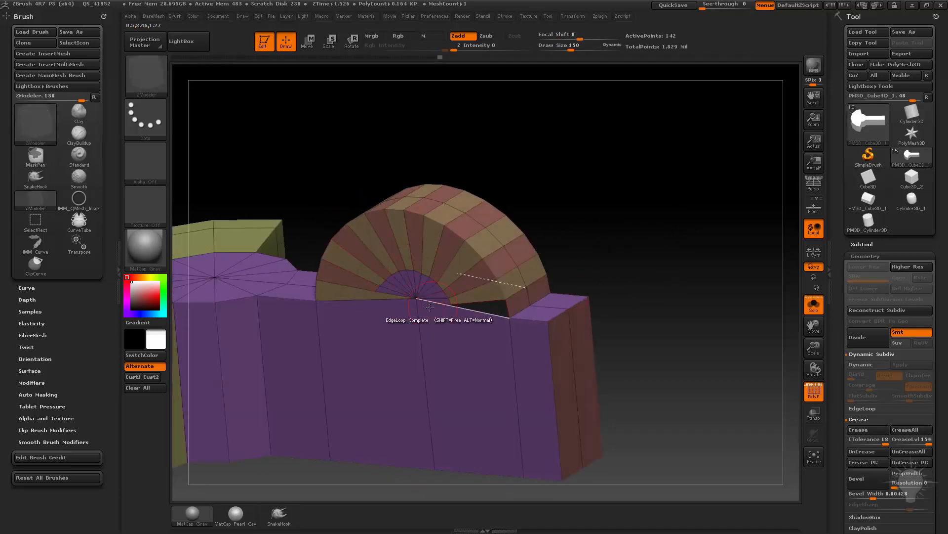
{"action": "left_click_drag", "start_coordinate": [662, 261], "coordinate": [624, 250]}
{"action": "key", "text": "ctrl+z"}
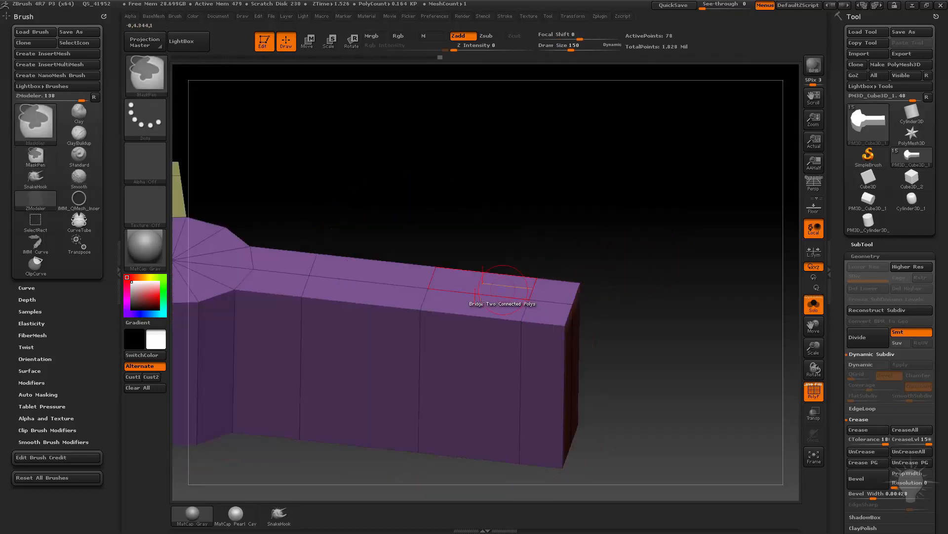
Set the bridge's side modifier to Triangles Sides and try the Circle bridge on the arm's upper face.
{"action": "key", "text": "space"}
{"action": "left_click", "coordinate": [444, 403]}
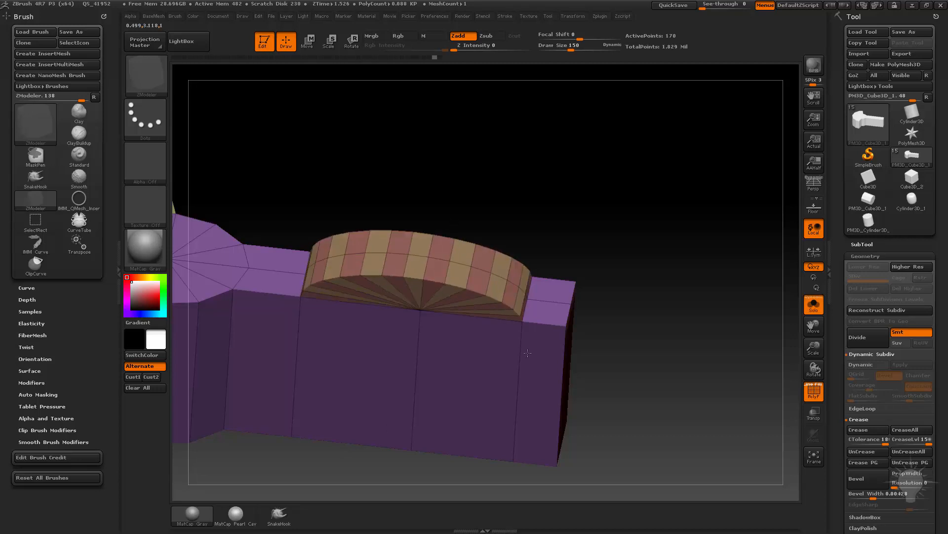
{"action": "left_click_drag", "start_coordinate": [536, 336], "coordinate": [567, 338]}
{"action": "key", "text": "ctrl+z"}
Set the bridge's Specified Curvature to 100 and try it across the upper face's connected polygons.
{"action": "key", "text": "space"}
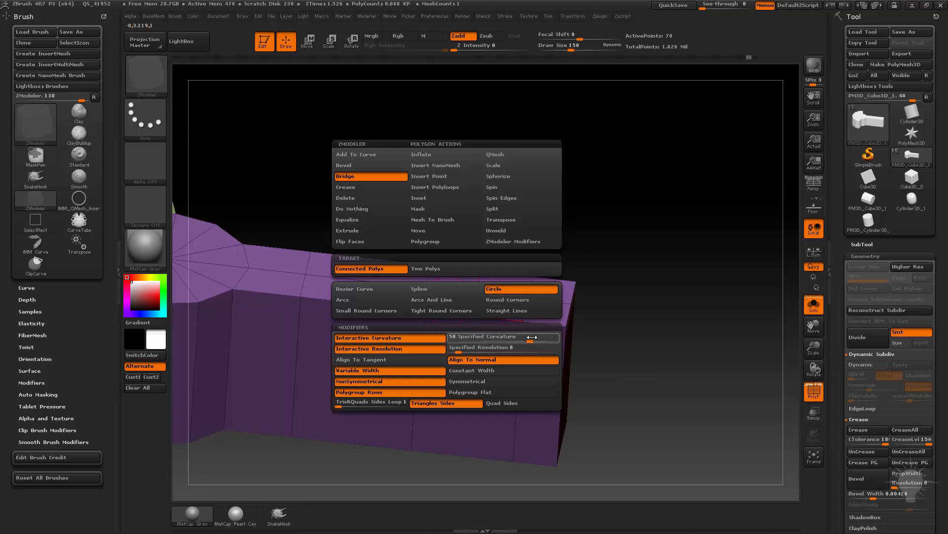
{"action": "left_click_drag", "start_coordinate": [532, 337], "coordinate": [566, 336]}
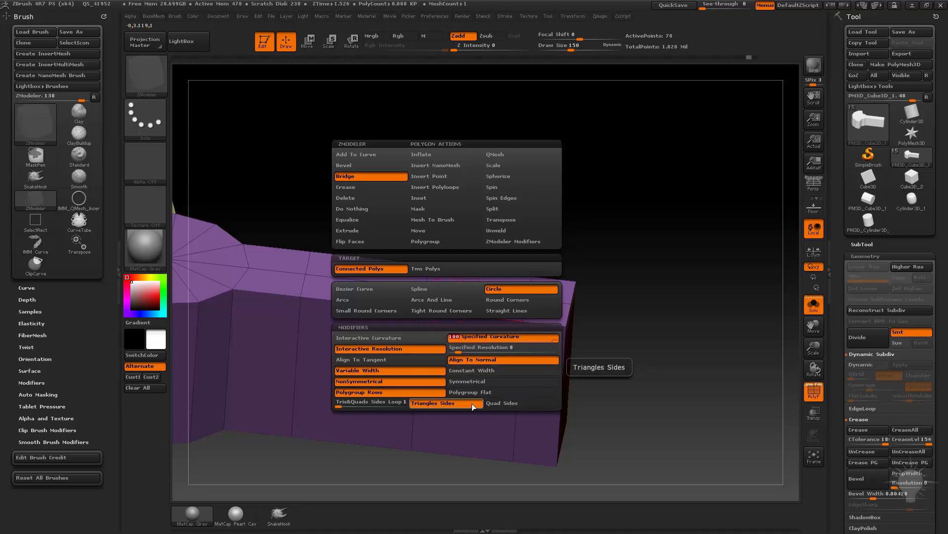
{"action": "left_click_drag", "start_coordinate": [467, 319], "coordinate": [423, 294]}
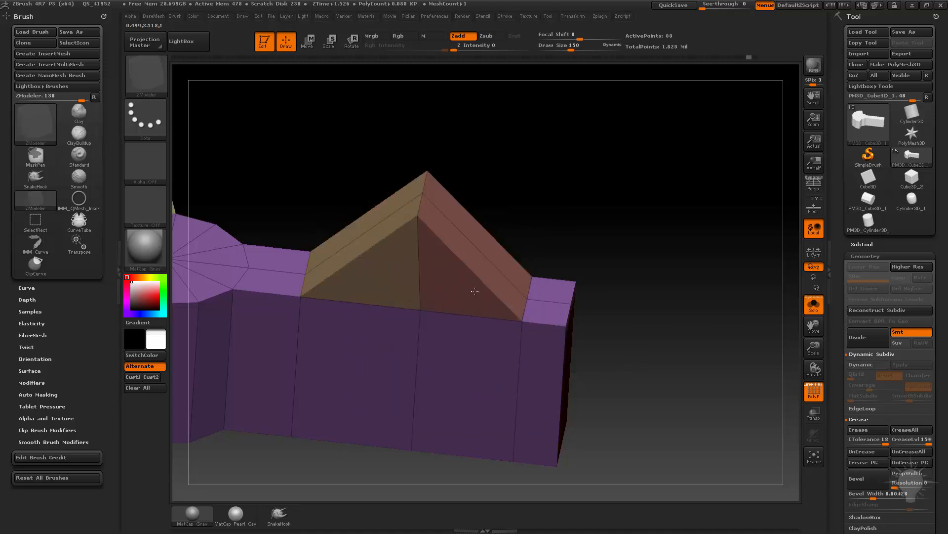
{"action": "key", "text": "ctrl+z"}
Switch the bridge to a Specified Resolution of 8 and try the half-round arch on the arm's upper face.
{"action": "key", "text": "space"}
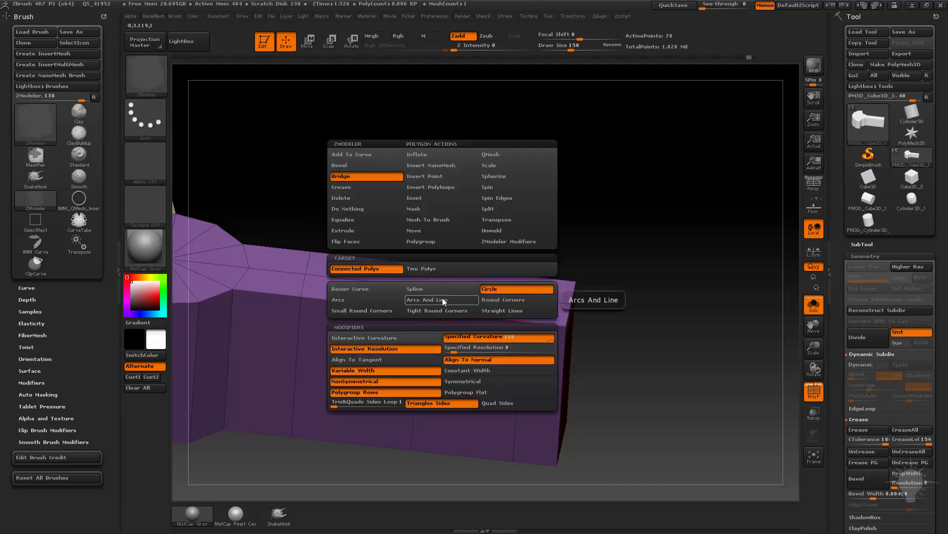
{"action": "left_click", "coordinate": [469, 349]}
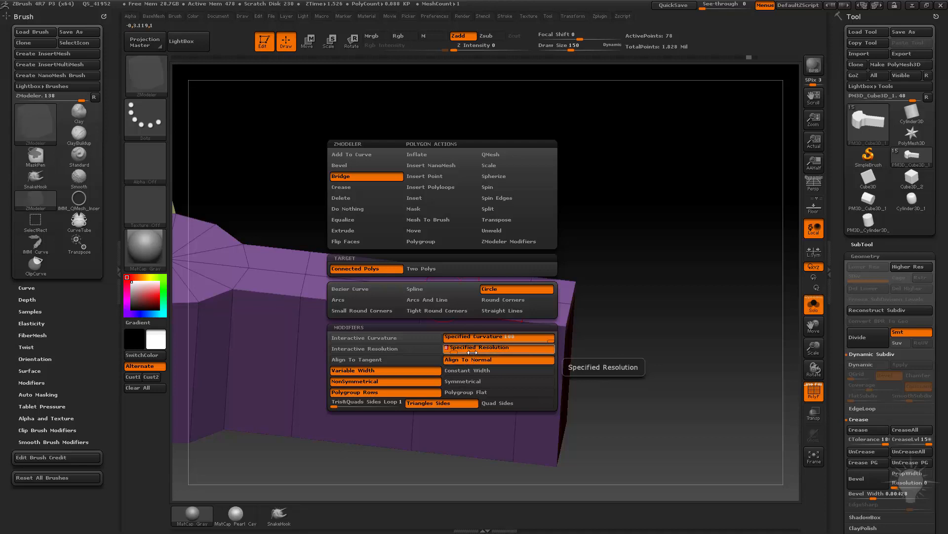
{"action": "left_click", "coordinate": [446, 299]}
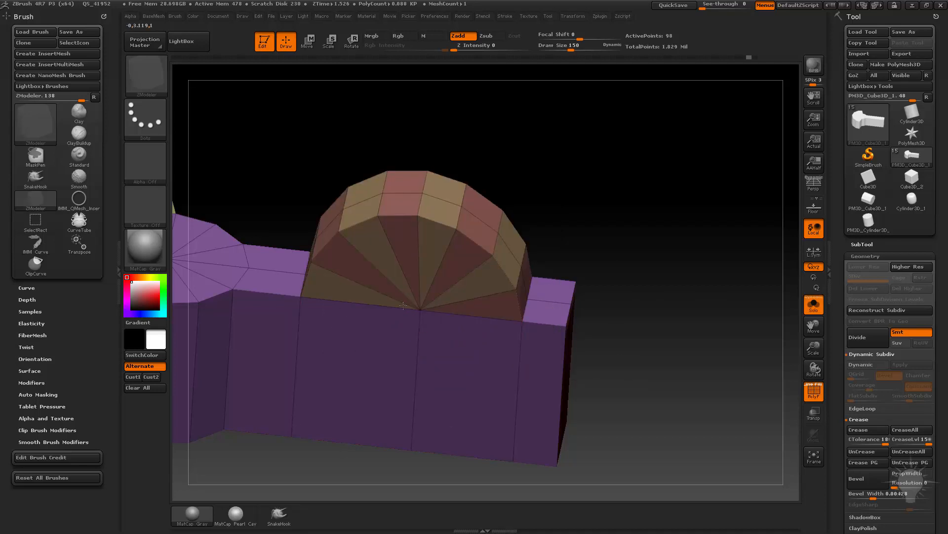
{"action": "left_click_drag", "start_coordinate": [599, 239], "coordinate": [504, 256]}
{"action": "left_click_drag", "start_coordinate": [584, 191], "coordinate": [513, 141], "text": "alt"}
{"action": "left_click_drag", "start_coordinate": [545, 233], "coordinate": [572, 232]}
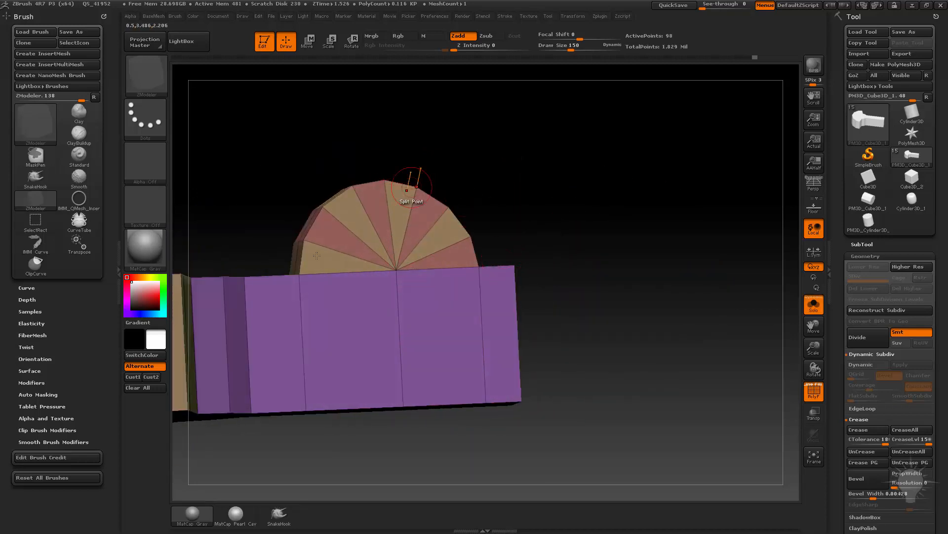
{"action": "left_click_drag", "start_coordinate": [646, 239], "coordinate": [626, 307]}
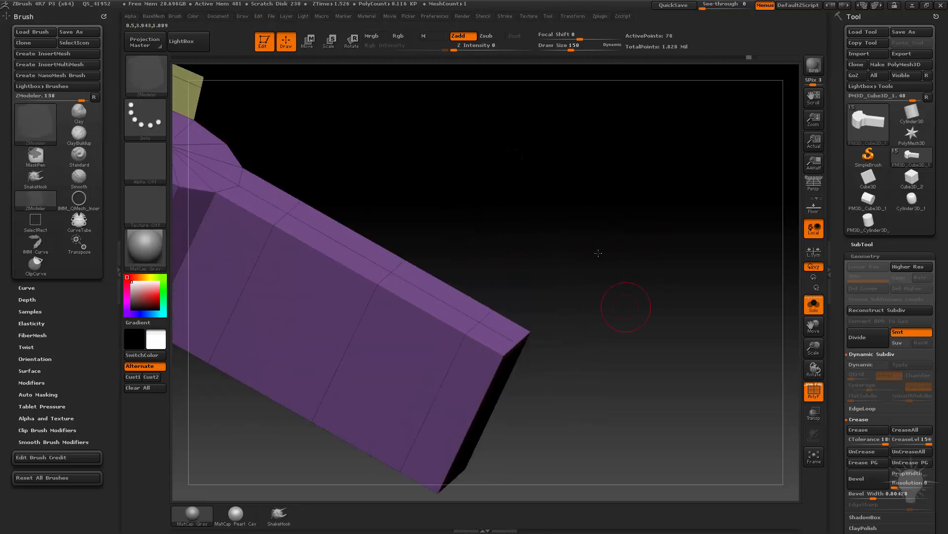
Try arching the bridge along the height of the arm's end face.
{"action": "left_click_drag", "start_coordinate": [598, 253], "coordinate": [564, 243]}
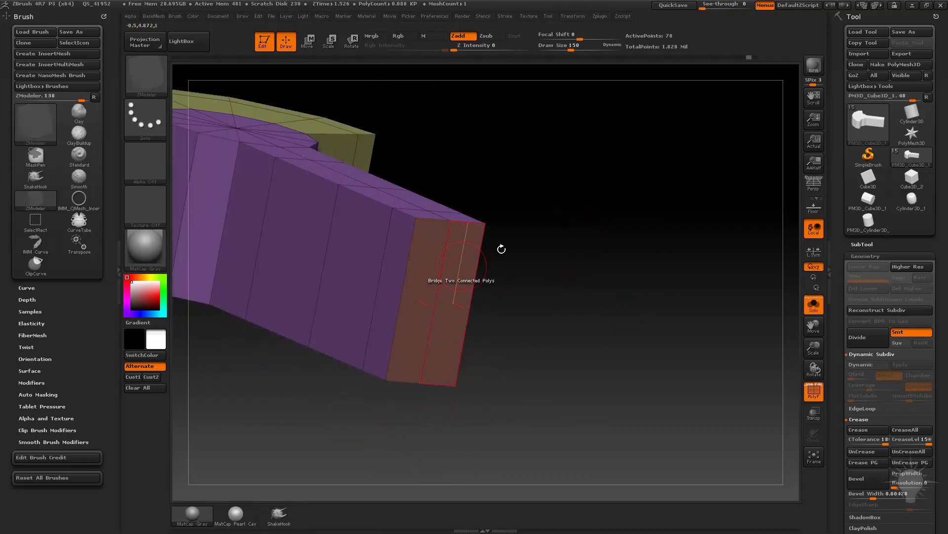
{"action": "left_click_drag", "start_coordinate": [502, 249], "coordinate": [428, 272]}
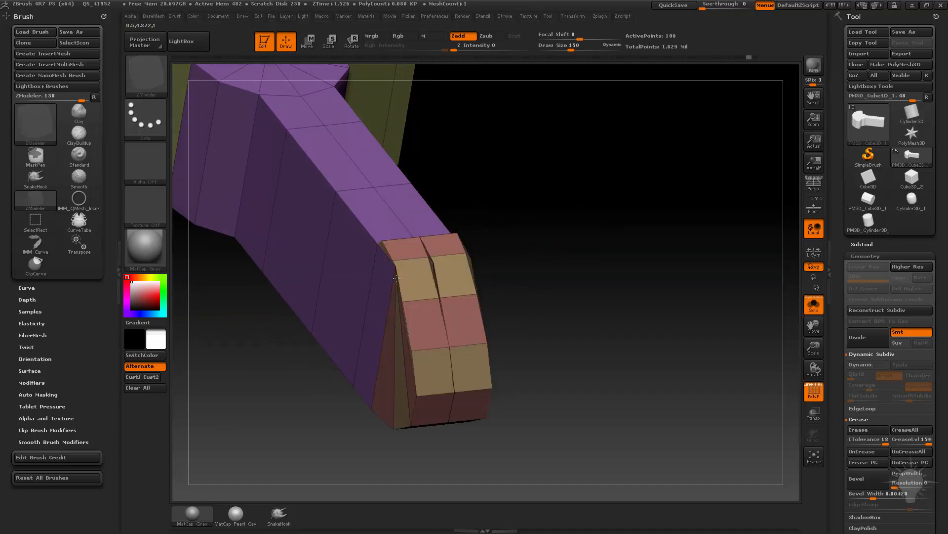
{"action": "key", "text": "ctrl+z"}
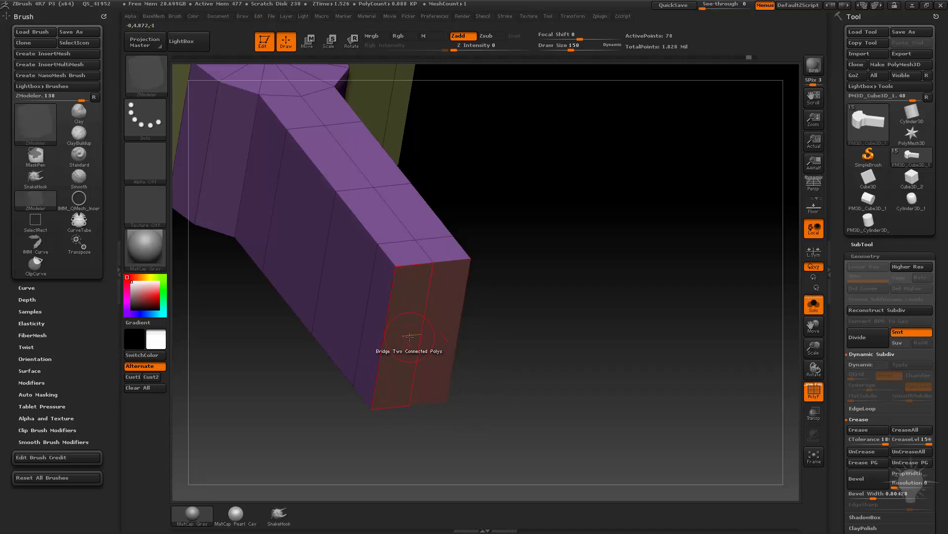
Bridge the two connected polygons across the width of the arm's end face to form a half-round tip.
{"action": "left_click", "coordinate": [409, 337]}
{"action": "left_click_drag", "start_coordinate": [503, 348], "coordinate": [612, 220]}
{"action": "left_click", "coordinate": [417, 268]}
{"action": "key", "text": "ctrl+z"}
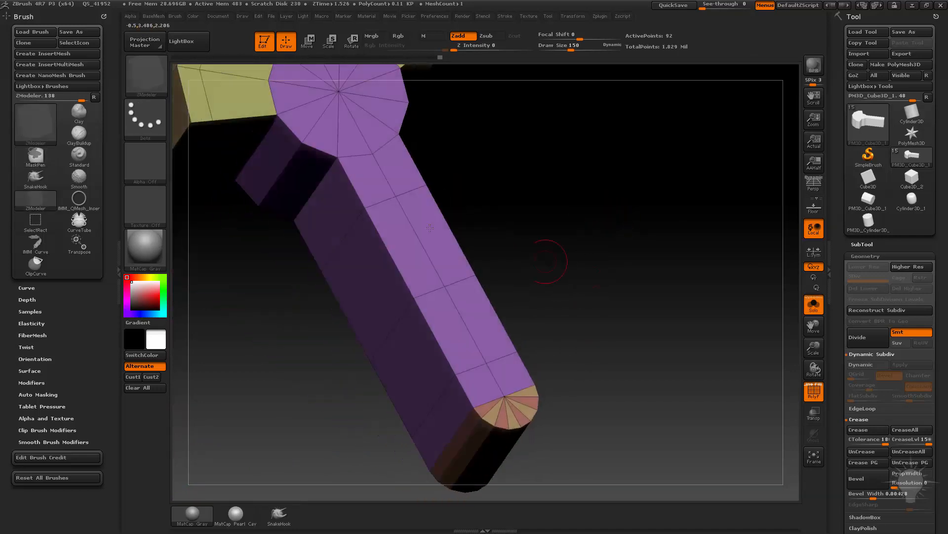
Bridge the two connected polygons across the width of the arm's middle section into a half-round arch.
{"action": "left_click_drag", "start_coordinate": [531, 231], "coordinate": [423, 265]}
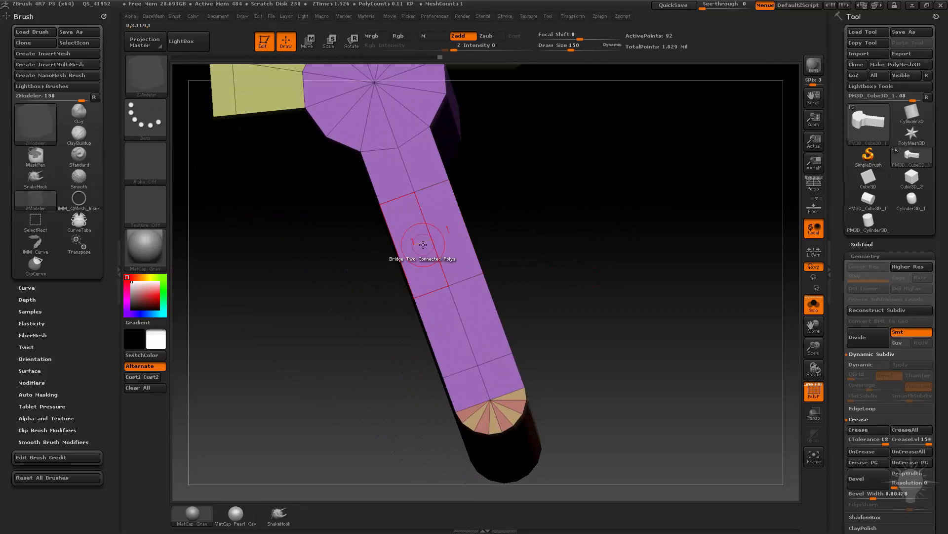
{"action": "left_click", "coordinate": [398, 254]}
{"action": "mouse_move", "coordinate": [609, 275]}
{"action": "left_mouse_down"}
{"action": "mouse_move", "coordinate": [648, 202]}
{"action": "mouse_move", "coordinate": [608, 206]}
{"action": "mouse_move", "coordinate": [720, 333]}
{"action": "mouse_move", "coordinate": [627, 310]}
{"action": "mouse_move", "coordinate": [678, 356]}
{"action": "mouse_move", "coordinate": [502, 385]}
{"action": "left_mouse_up"}
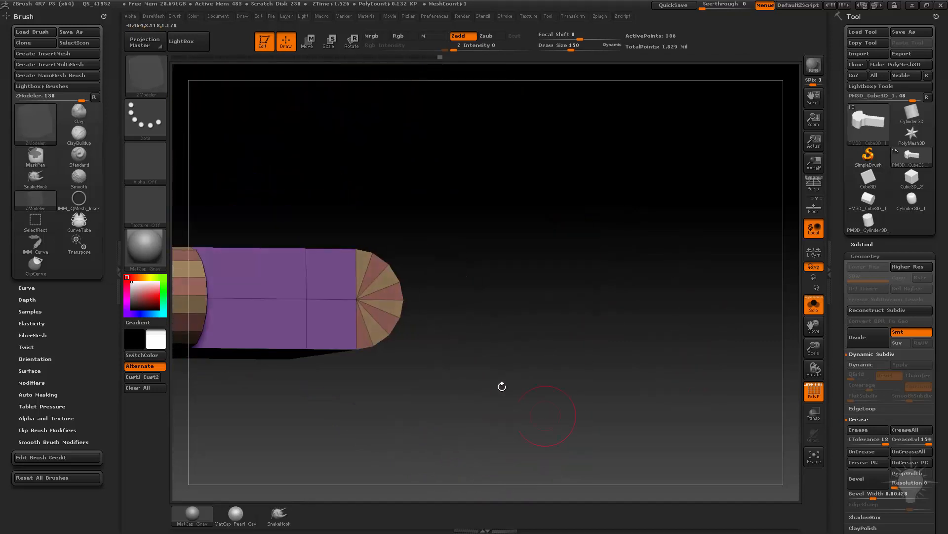
Reselect the ZModeler brush and split the rounded tip's centre point on both faces using the Split action with the Point target.
{"action": "key", "text": "b"}
{"action": "key", "text": "s"}
{"action": "key", "text": "t"}
{"action": "key", "text": "space"}
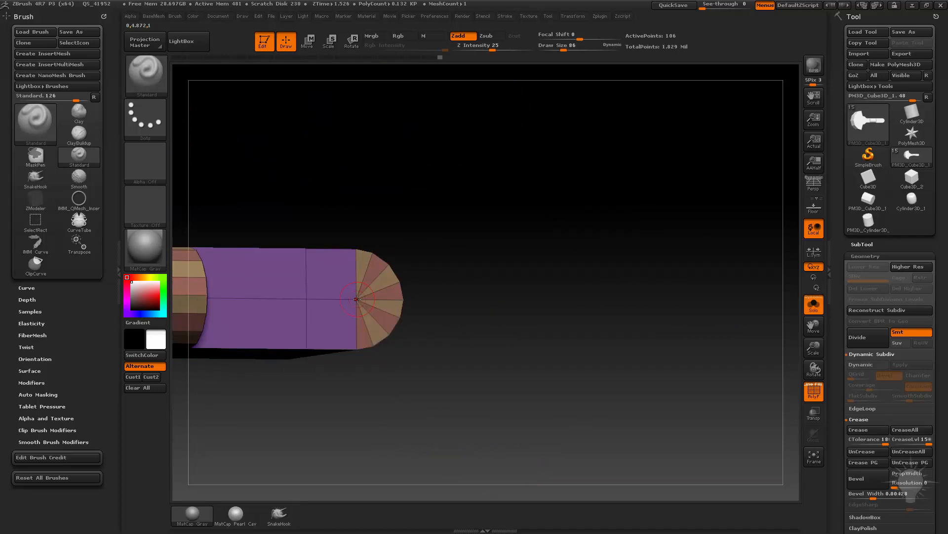
{"action": "key", "text": "b"}
{"action": "key", "text": "z"}
{"action": "key", "text": "m"}
{"action": "key", "text": "space"}
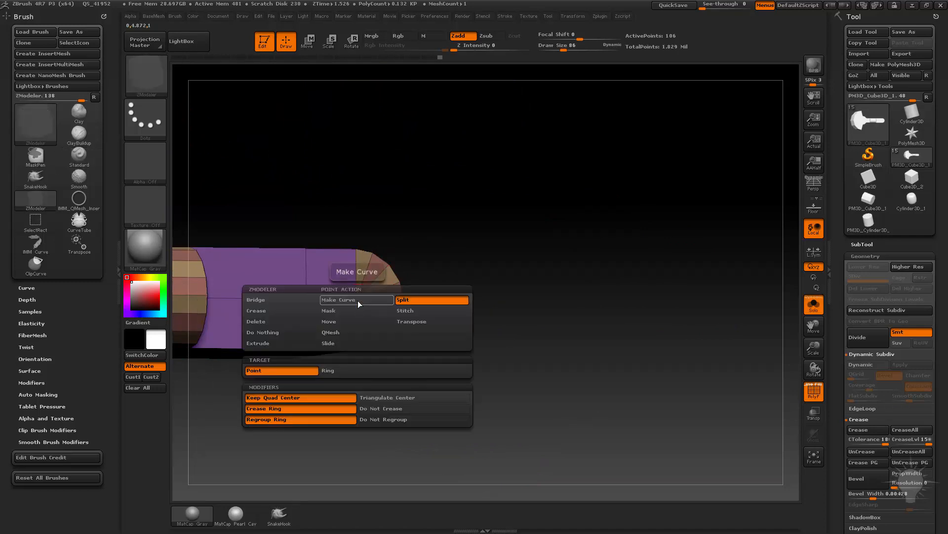
{"action": "left_click", "coordinate": [356, 300]}
{"action": "left_click_drag", "start_coordinate": [367, 304], "coordinate": [388, 319]}
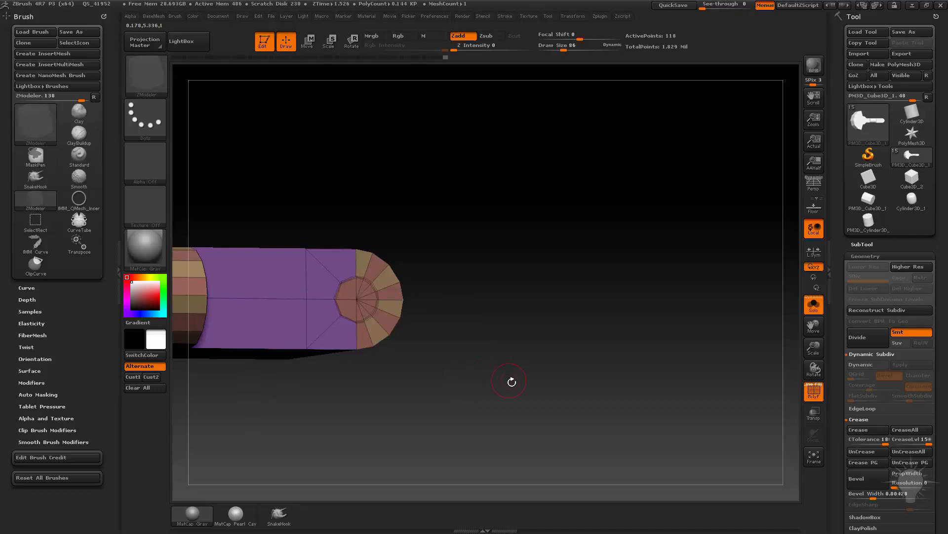
{"action": "left_click_drag", "start_coordinate": [512, 381], "coordinate": [550, 395]}
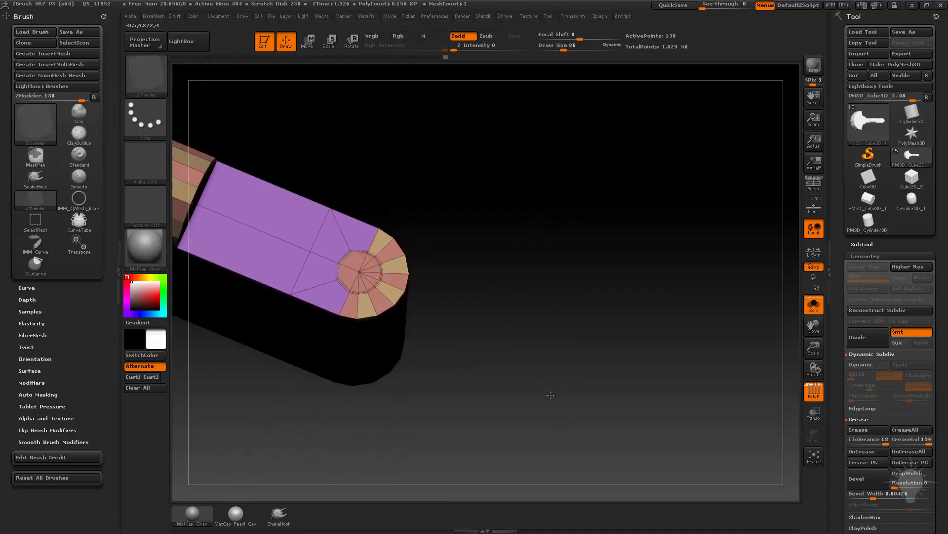
Change the Split action's target to Ring and split a circular ring around the tip's centre point on both faces.
{"action": "left_click_drag", "start_coordinate": [500, 258], "coordinate": [484, 327]}
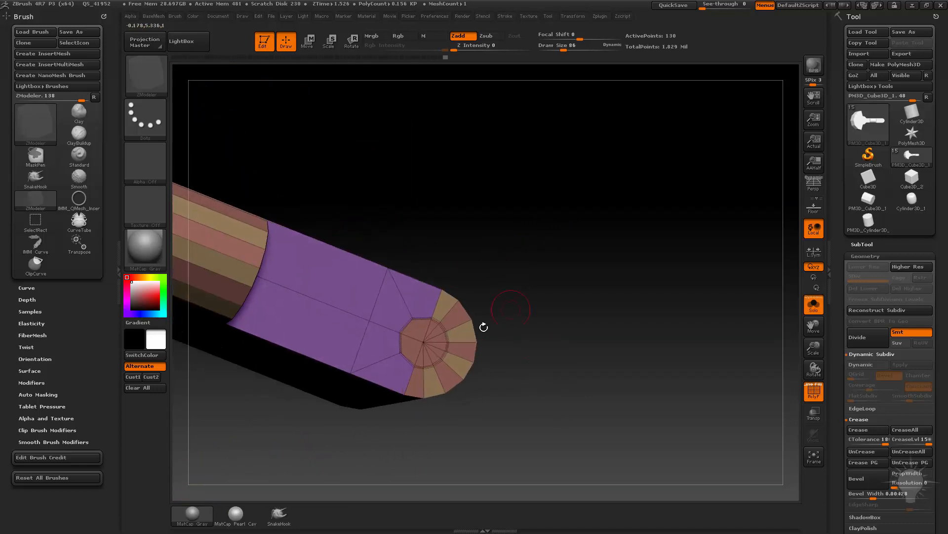
{"action": "key", "text": "space"}
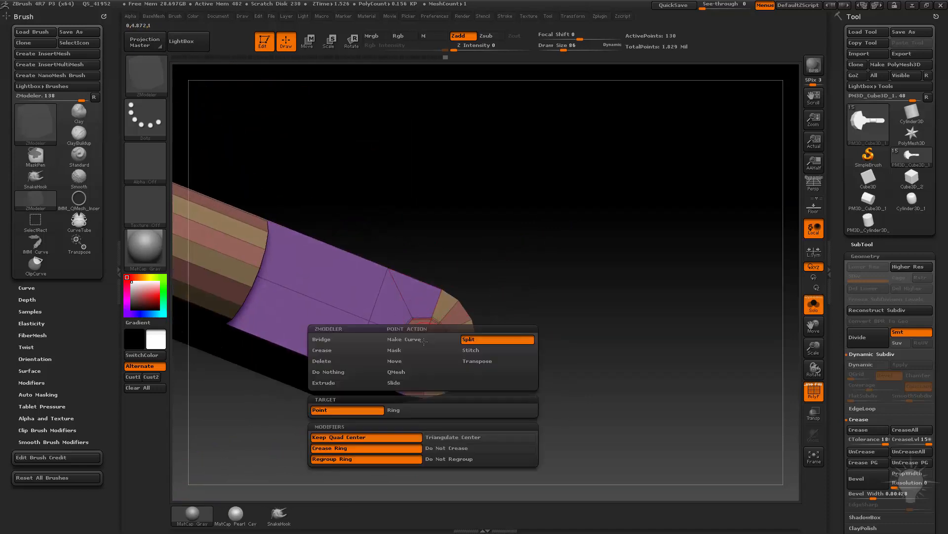
{"action": "left_click", "coordinate": [409, 407]}
{"action": "left_click", "coordinate": [424, 343]}
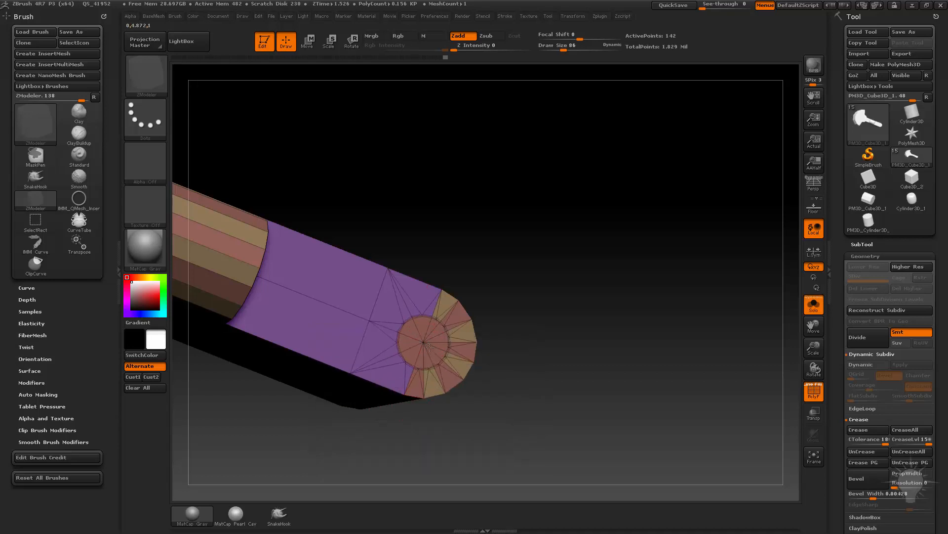
{"action": "left_click_drag", "start_coordinate": [550, 390], "coordinate": [476, 301]}
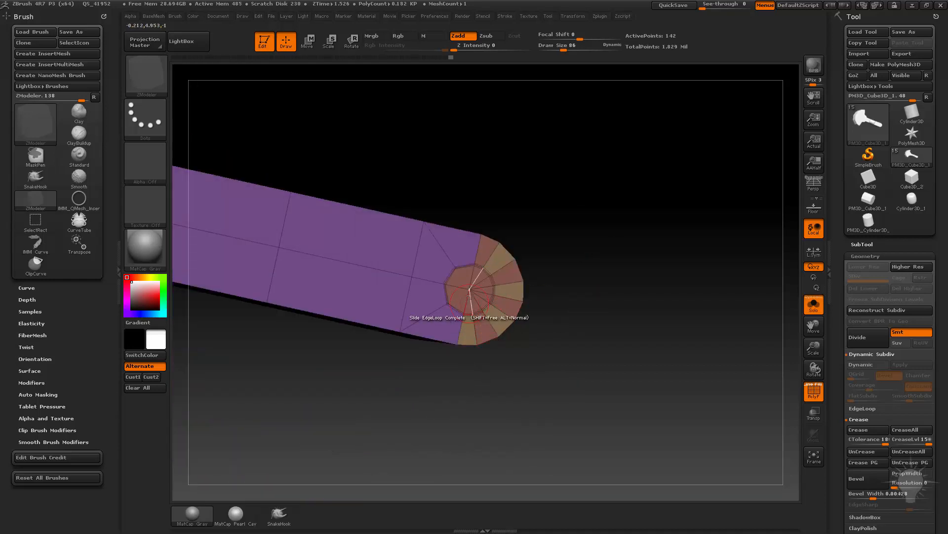
{"action": "left_click", "coordinate": [471, 291]}
{"action": "left_click_drag", "start_coordinate": [619, 308], "coordinate": [568, 281]}
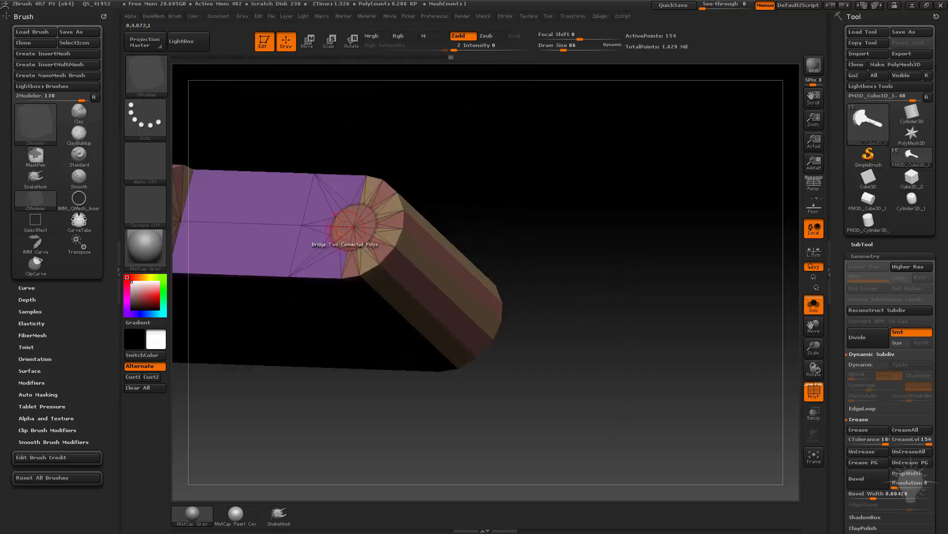
Set the ZModeler polygon action to QMesh with the Polygroup All target and try it on the ring's polygons.
{"action": "key", "text": "space"}
{"action": "left_click", "coordinate": [415, 153]}
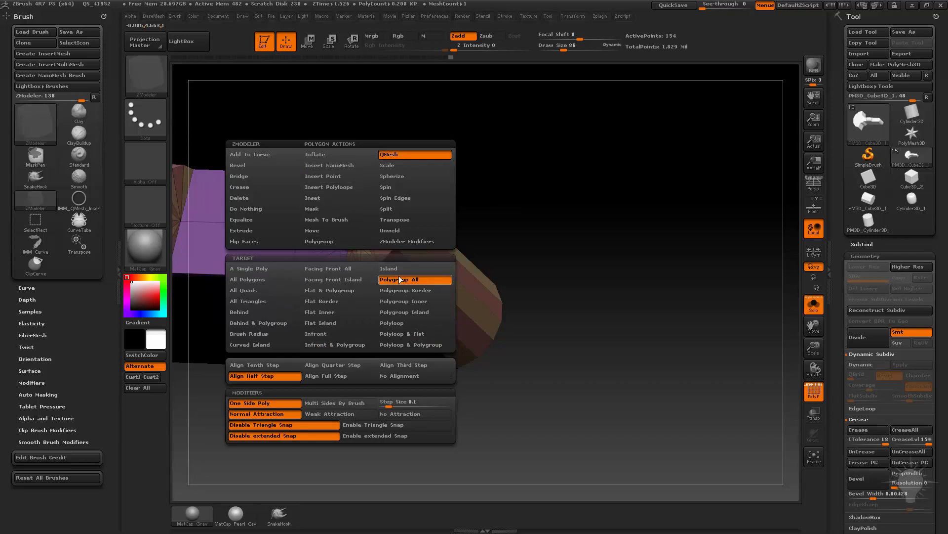
{"action": "left_click", "coordinate": [415, 279]}
{"action": "left_click", "coordinate": [347, 224]}
{"action": "key", "text": "ctrl+z"}
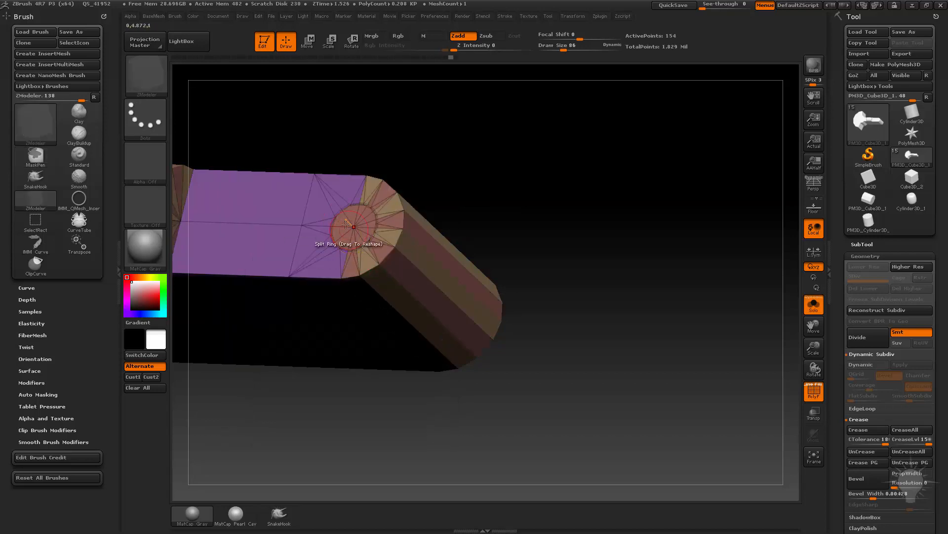
Turn the rounded tip to face the view squarely and reduce the draw size to 22.
{"action": "key", "text": "space"}
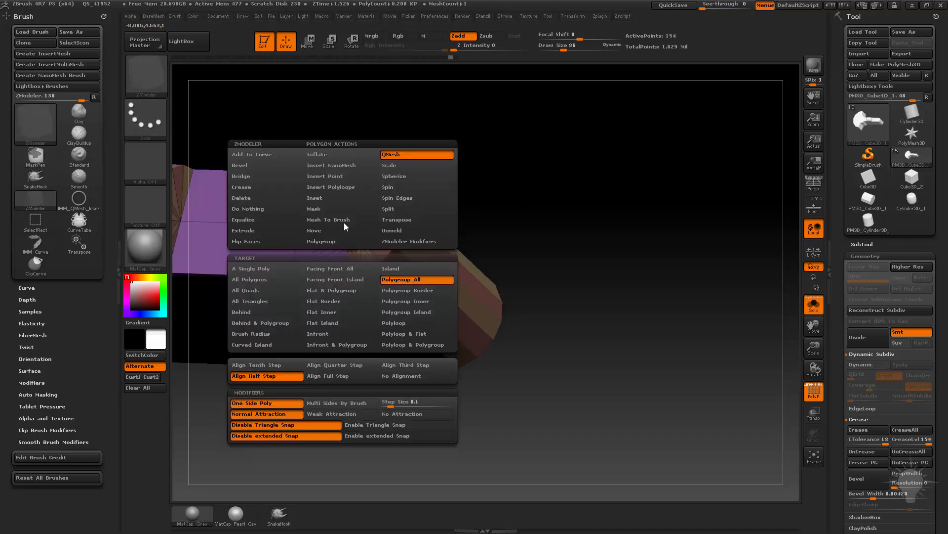
{"action": "mouse_move", "coordinate": [524, 212]}
{"action": "left_mouse_down"}
{"action": "mouse_move", "coordinate": [561, 239]}
{"action": "mouse_move", "coordinate": [562, 268]}
{"action": "left_mouse_up"}
{"action": "key", "text": "s"}
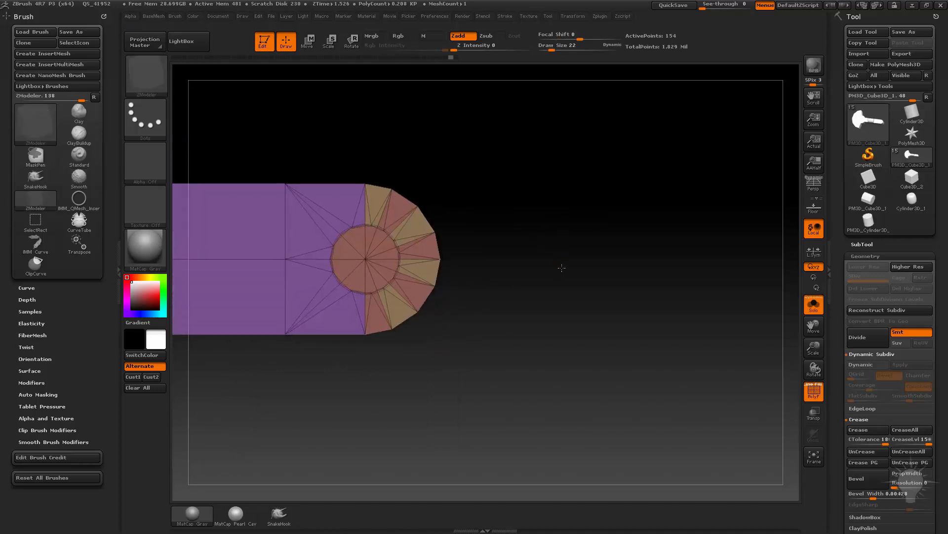
Isolate the circular disc polygons at the tip with the SelectRect brush, give them a new polygroup, and show the whole part again.
{"action": "key", "text": "ctrl+shift"}
{"action": "left_click", "coordinate": [146, 74]}
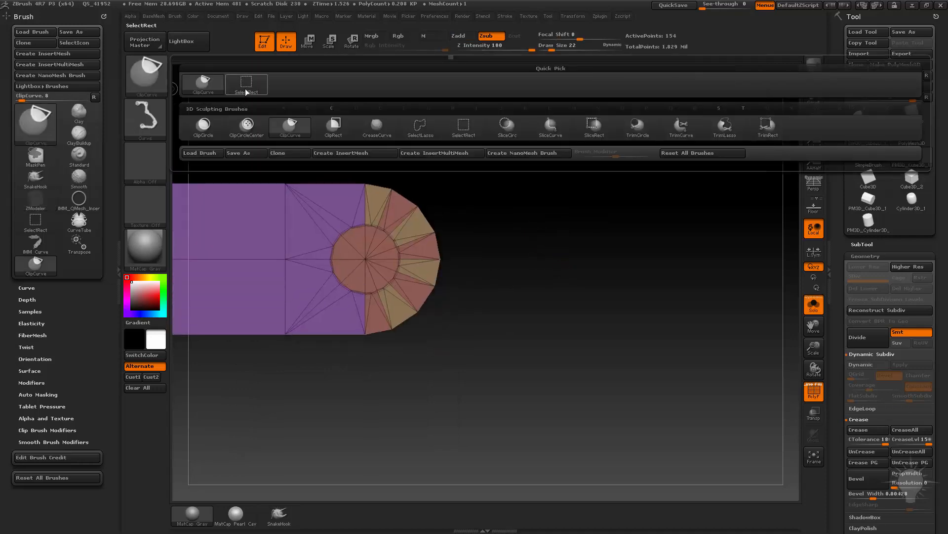
{"action": "left_click", "coordinate": [247, 85]}
{"action": "mouse_move", "coordinate": [473, 188]}
{"action": "left_mouse_down", "text": "ctrl+shift"}
{"action": "mouse_move", "coordinate": [514, 230]}
{"action": "mouse_move", "coordinate": [468, 256]}
{"action": "mouse_move", "coordinate": [381, 276]}
{"action": "left_mouse_up", "text": "ctrl+shift"}
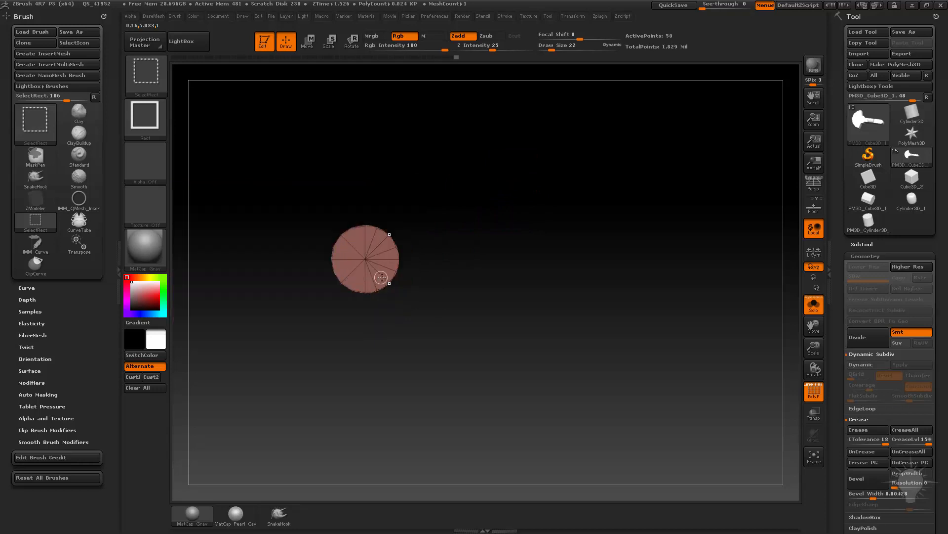
{"action": "key", "text": "ctrl+w"}
{"action": "left_click", "coordinate": [587, 263], "text": "ctrl+shift"}
{"action": "left_click_drag", "start_coordinate": [587, 263], "coordinate": [593, 163]}
{"action": "left_click_drag", "start_coordinate": [581, 283], "coordinate": [653, 327]}
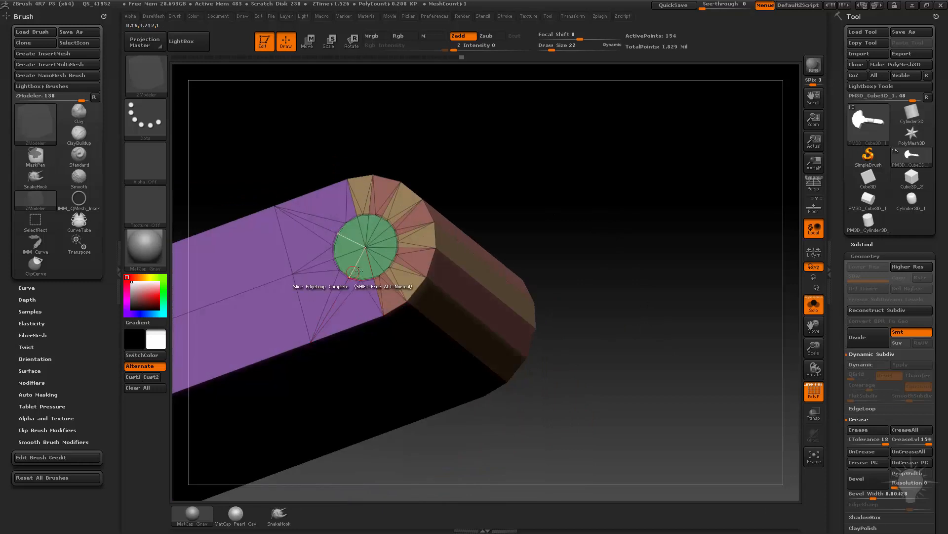
Set the QMesh target to Polygroup Island and push the tip's disc through the arm to open a hole.
{"action": "key", "text": "space"}
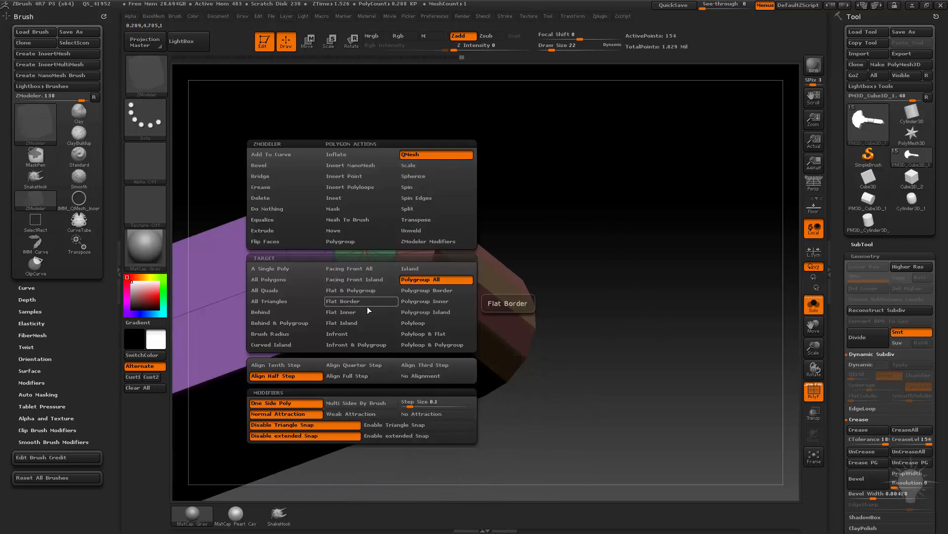
{"action": "left_click", "coordinate": [415, 313]}
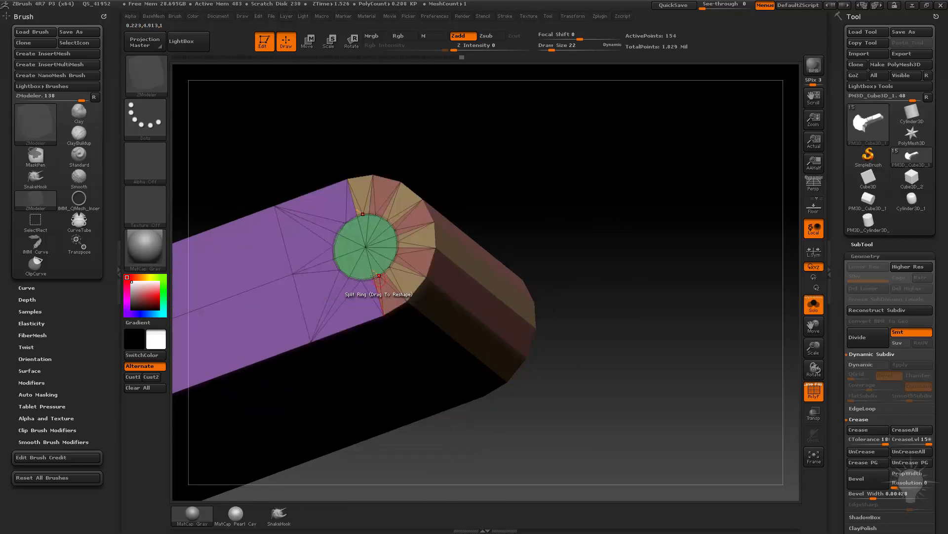
{"action": "left_click_drag", "start_coordinate": [362, 266], "coordinate": [753, 515]}
{"action": "left_click_drag", "start_coordinate": [664, 301], "coordinate": [678, 341]}
Preview the part with dynamic subdivision smoothing without the polyframe, and restore the unsmoothed polyframe display.
{"action": "key", "text": "d"}
{"action": "left_click", "coordinate": [814, 390]}
{"action": "key", "text": "shift+d"}
{"action": "key", "text": "shift+f"}
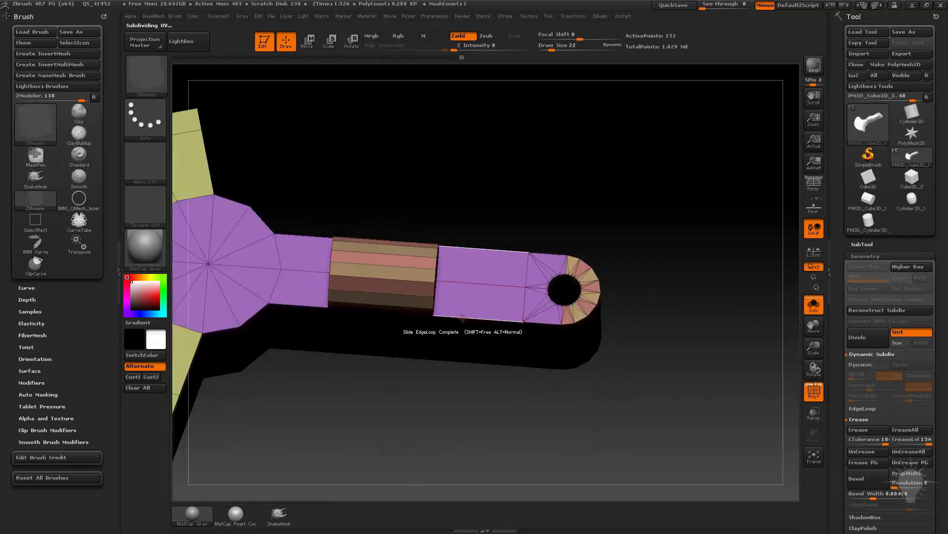
Set the ZModeler polygon action to Crease.
{"action": "key", "text": "space"}
{"action": "left_click", "coordinate": [363, 317]}
{"action": "left_click", "coordinate": [358, 368]}
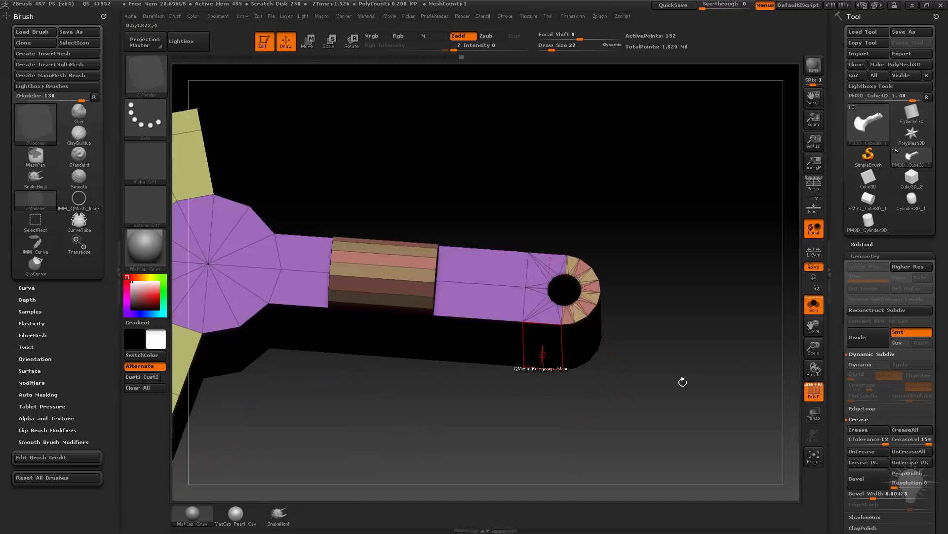
{"action": "left_click_drag", "start_coordinate": [682, 383], "coordinate": [550, 325]}
{"action": "left_click_drag", "start_coordinate": [746, 272], "coordinate": [549, 273]}
{"action": "key", "text": "space"}
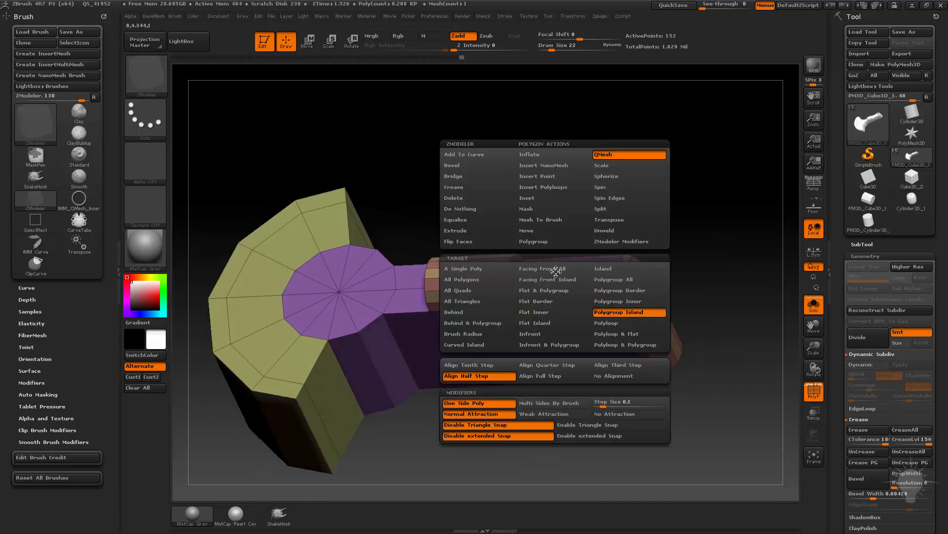
{"action": "left_click", "coordinate": [465, 197]}
{"action": "left_click_drag", "start_coordinate": [624, 201], "coordinate": [573, 232]}
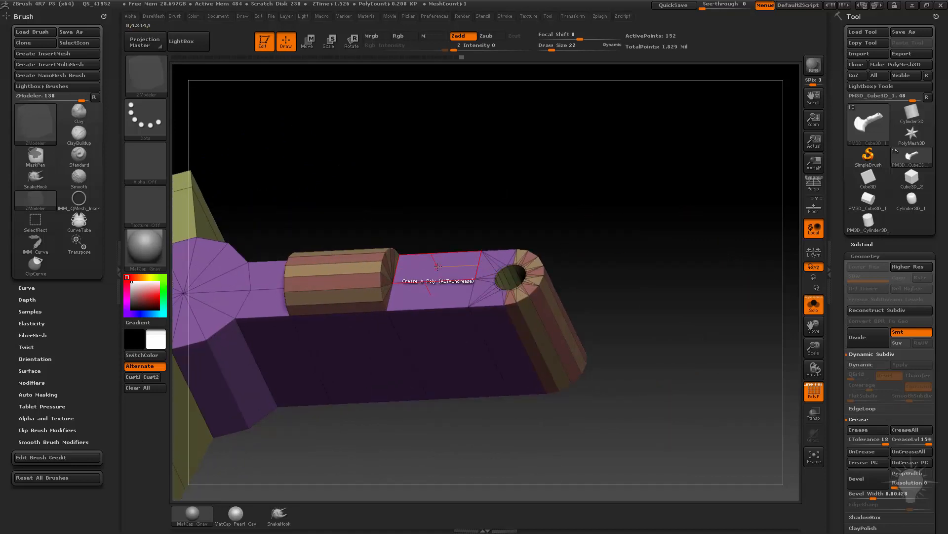
Set the Crease target to Flat Island with the Outer Targets modifier and crease the arm's flat face beside the hole.
{"action": "key", "text": "space"}
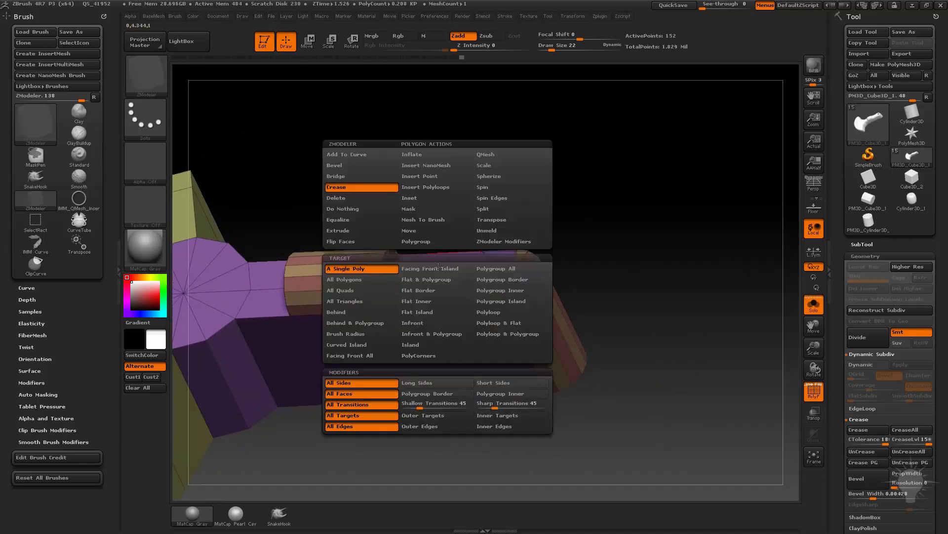
{"action": "left_click", "coordinate": [435, 312]}
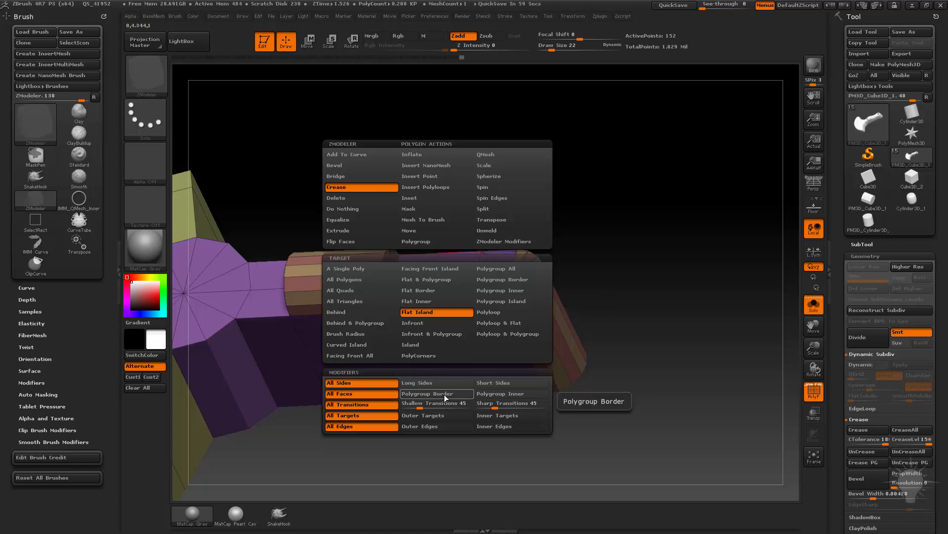
{"action": "left_click", "coordinate": [435, 416]}
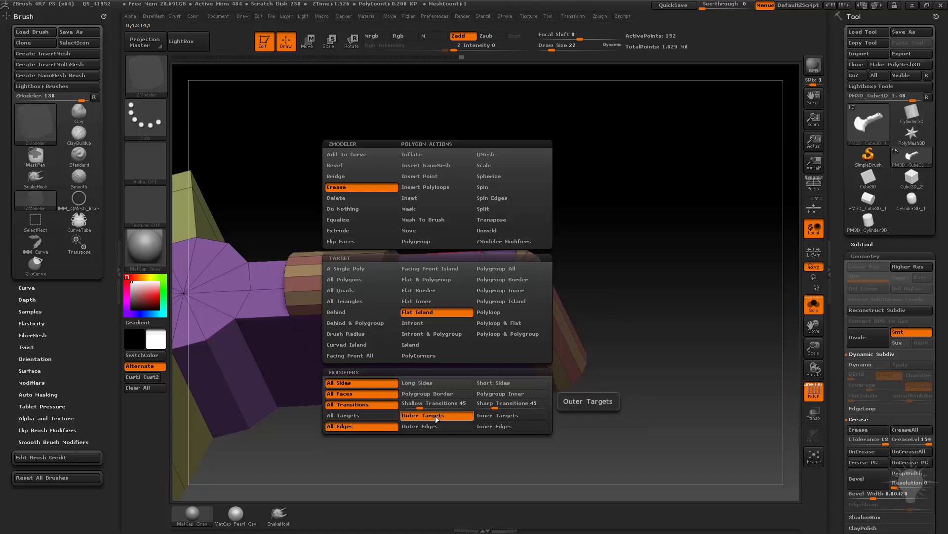
{"action": "left_click", "coordinate": [431, 426]}
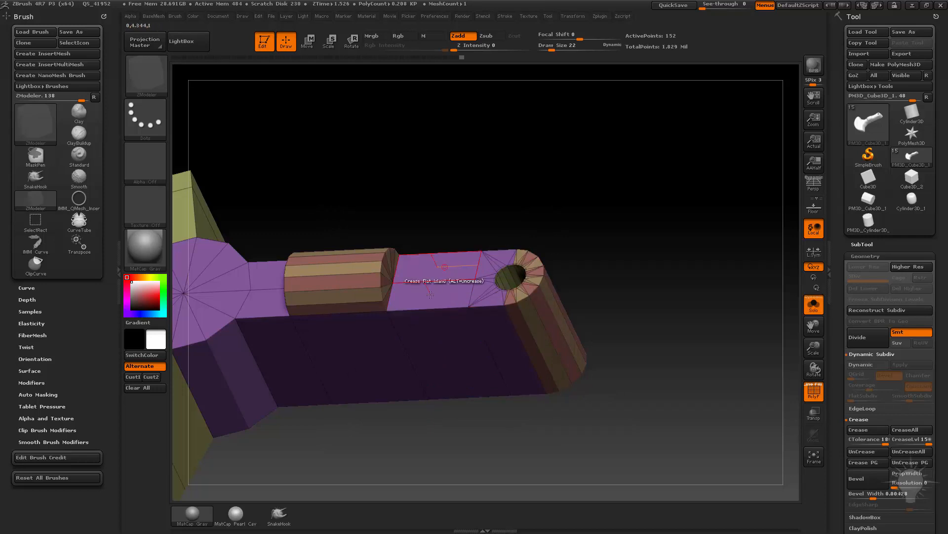
{"action": "left_click", "coordinate": [430, 295]}
{"action": "left_click_drag", "start_coordinate": [638, 277], "coordinate": [729, 213]}
Preview the creased arm with dynamic subdivision smoothing and switch the smoothing off again.
{"action": "key", "text": "space"}
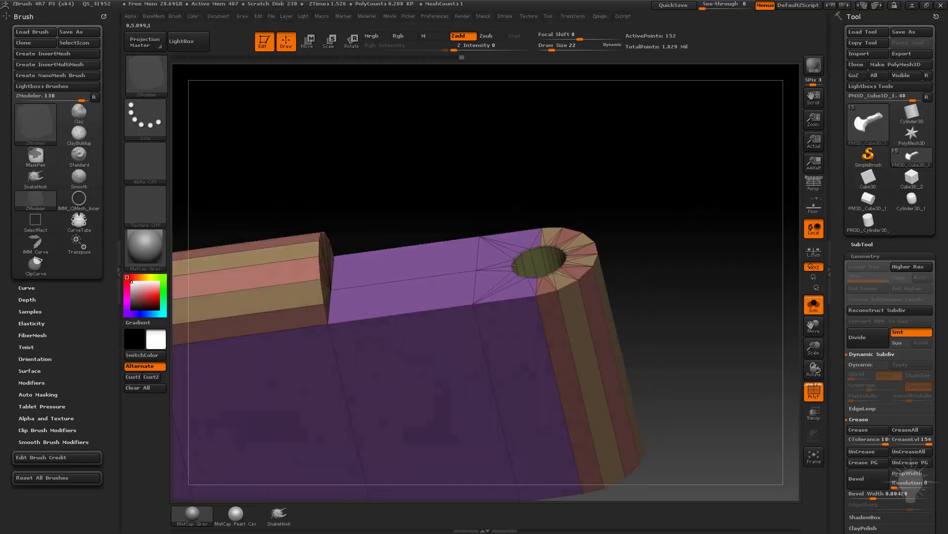
{"action": "key", "text": "space"}
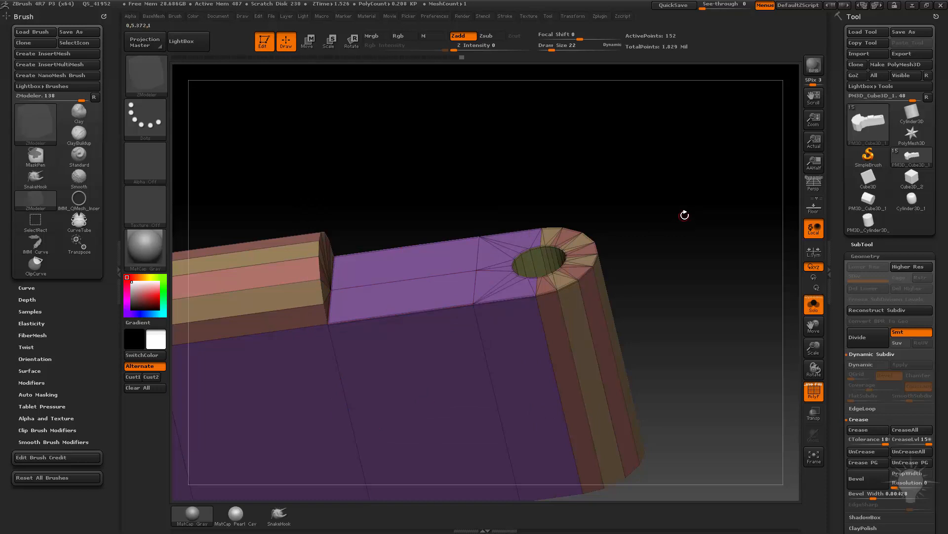
{"action": "left_click_drag", "start_coordinate": [685, 217], "coordinate": [686, 221]}
{"action": "key", "text": "d"}
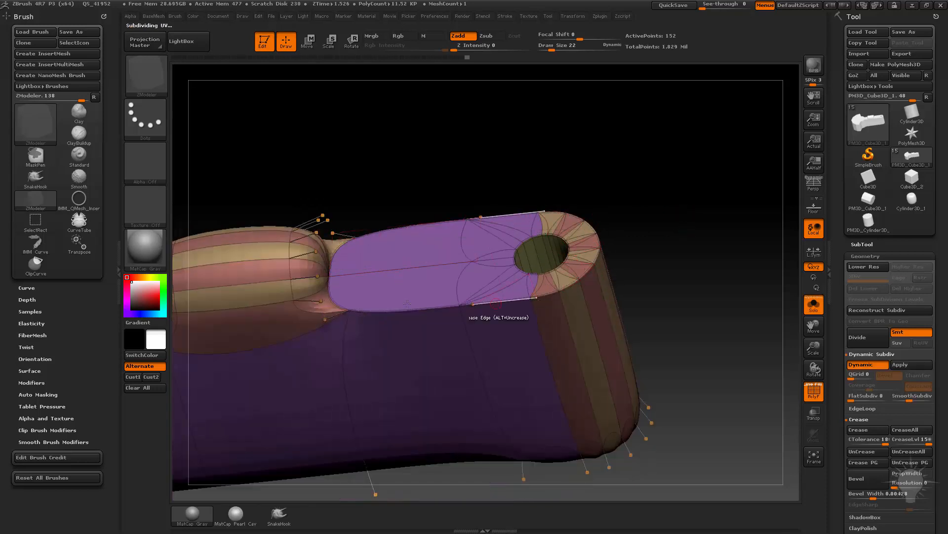
{"action": "key", "text": "shift+d"}
Crease the end cap of the arm's rounded cylinder with Flat Island, checking it under dynamic subdivision smoothing.
{"action": "left_click_drag", "start_coordinate": [612, 167], "coordinate": [543, 242]}
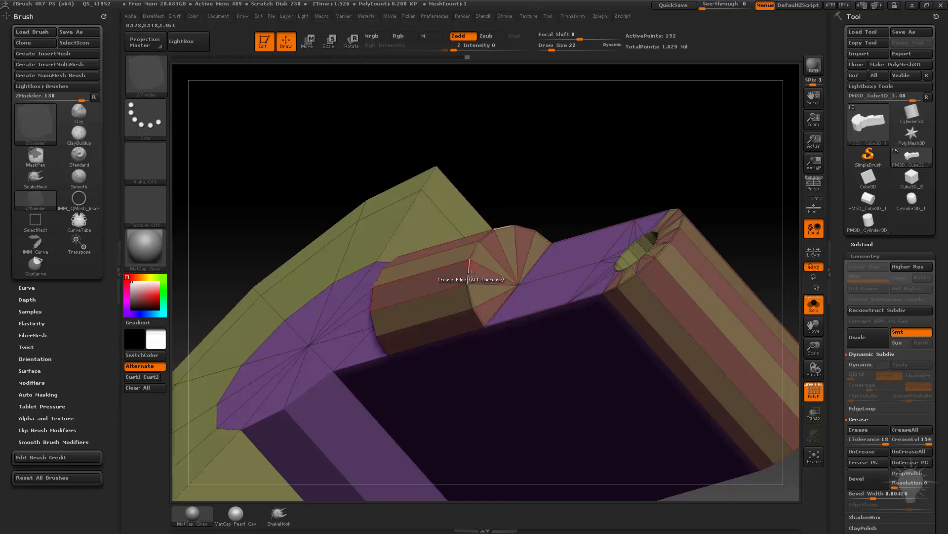
{"action": "left_click_drag", "start_coordinate": [612, 176], "coordinate": [635, 170]}
{"action": "left_click_drag", "start_coordinate": [593, 142], "coordinate": [657, 137]}
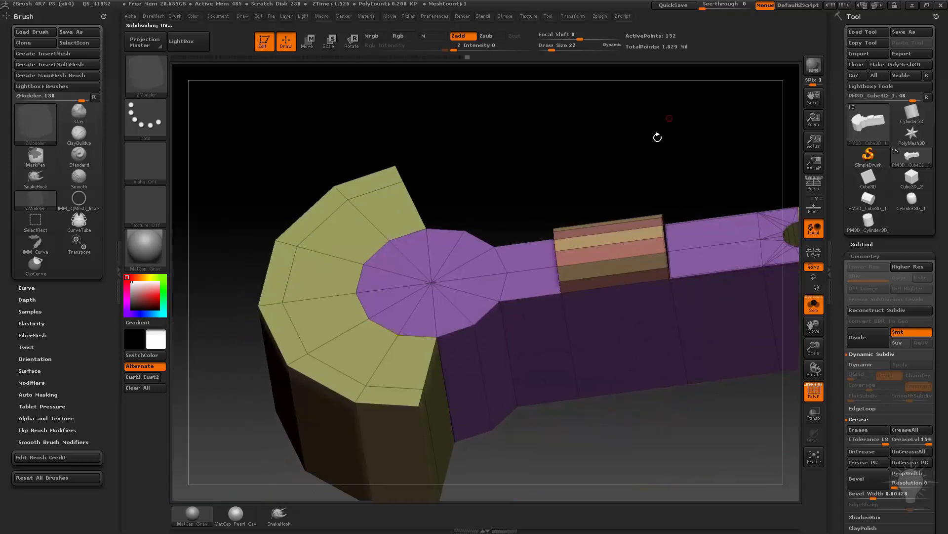
{"action": "left_click_drag", "start_coordinate": [474, 224], "coordinate": [480, 184]}
{"action": "key", "text": "d"}
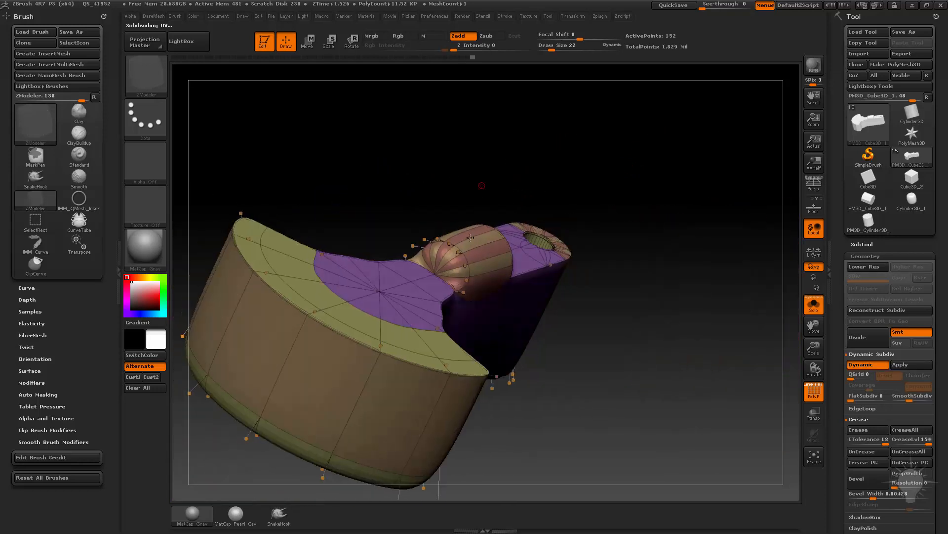
{"action": "left_click", "coordinate": [448, 254]}
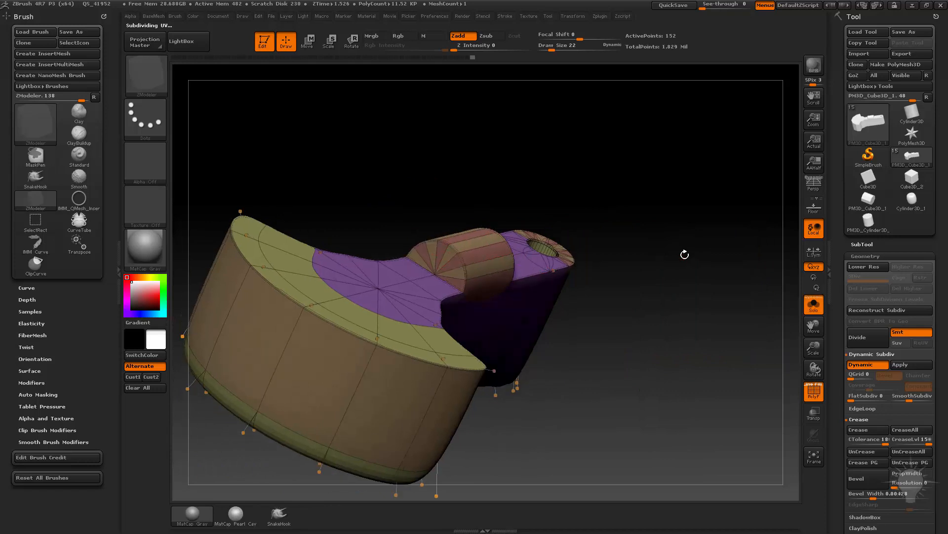
{"action": "left_click_drag", "start_coordinate": [684, 252], "coordinate": [665, 253]}
{"action": "key", "text": "shift+d"}
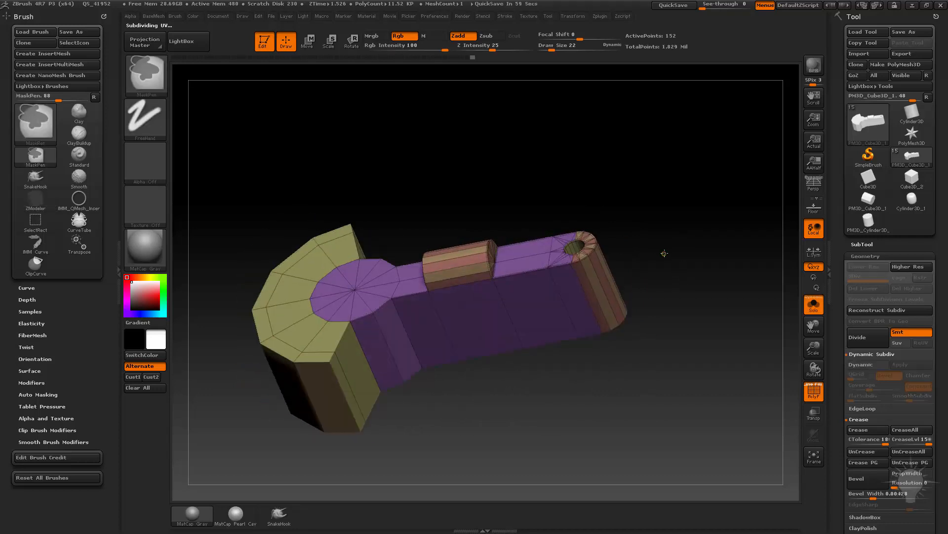
{"action": "left_click_drag", "start_coordinate": [669, 226], "coordinate": [673, 260]}
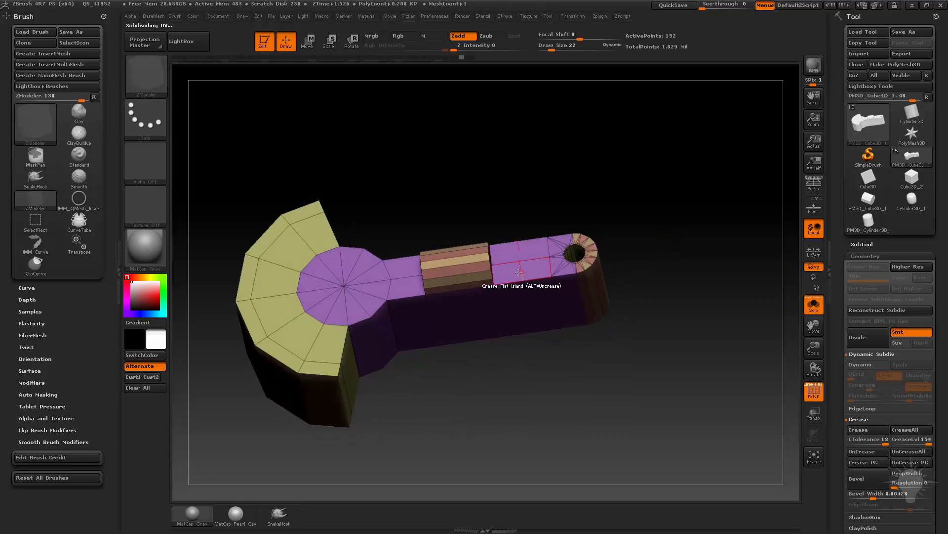
Try creasing the arm's flat face with the Flat Border target and the All Targets modifier.
{"action": "key", "text": "space"}
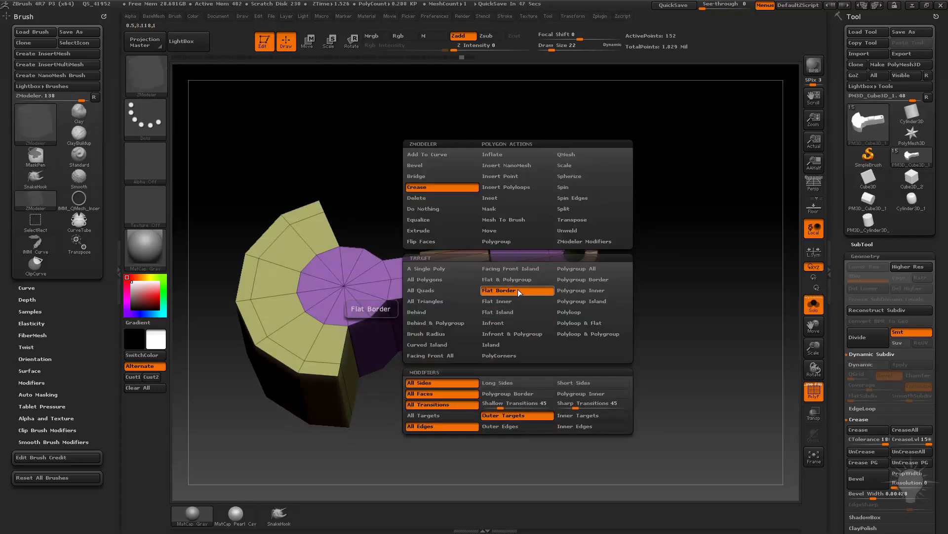
{"action": "left_click", "coordinate": [517, 290]}
{"action": "key", "text": "space"}
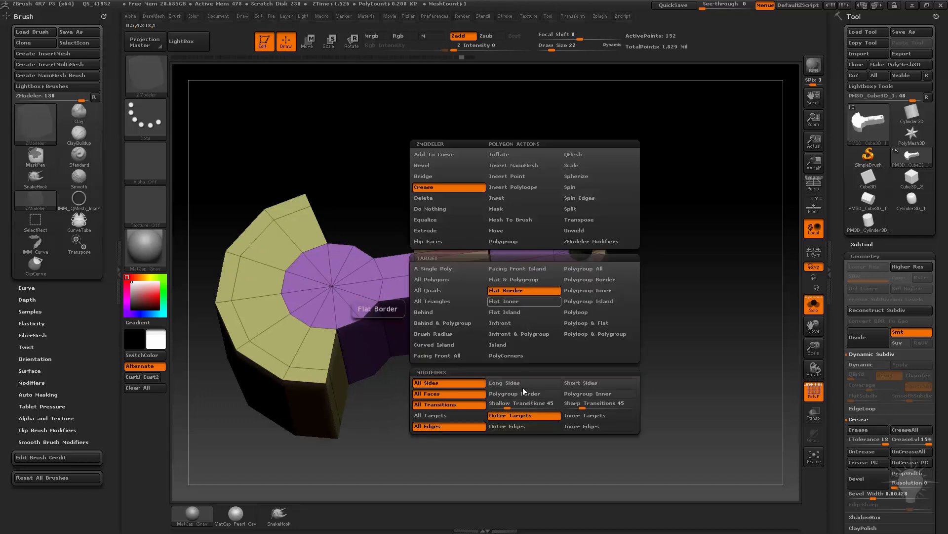
{"action": "left_click", "coordinate": [478, 416]}
{"action": "left_click", "coordinate": [524, 271]}
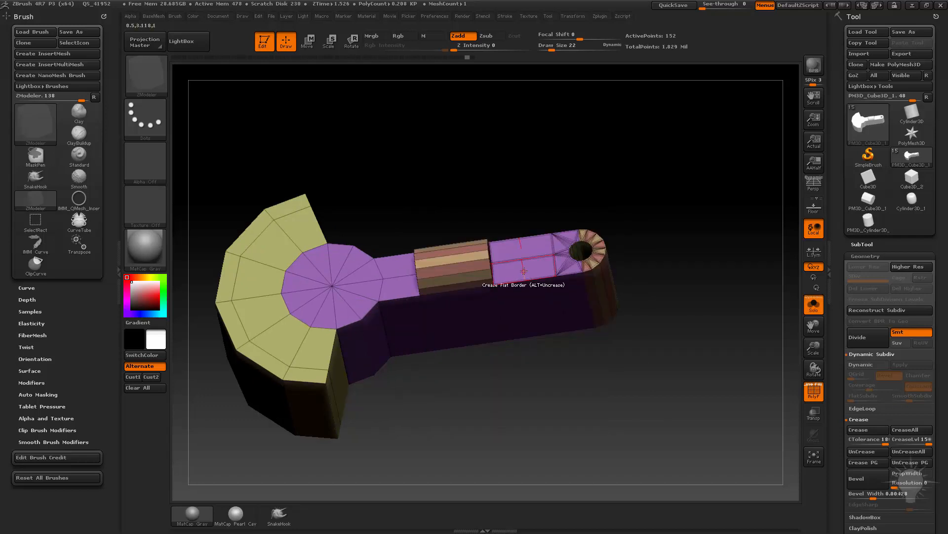
{"action": "key", "text": "ctrl+z"}
{"action": "key", "text": "space"}
{"action": "left_click_drag", "start_coordinate": [531, 269], "coordinate": [588, 271]}
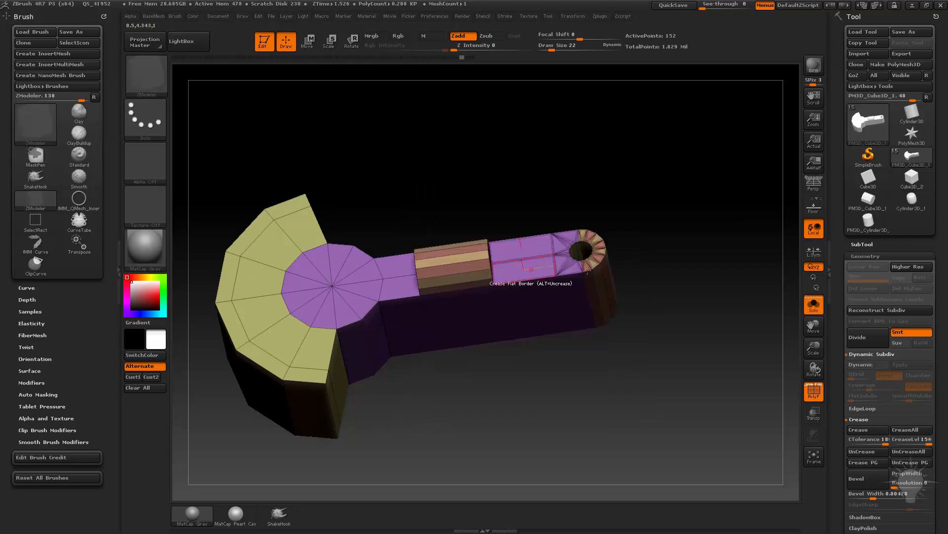
{"action": "left_click_drag", "start_coordinate": [692, 262], "coordinate": [705, 275], "text": "alt"}
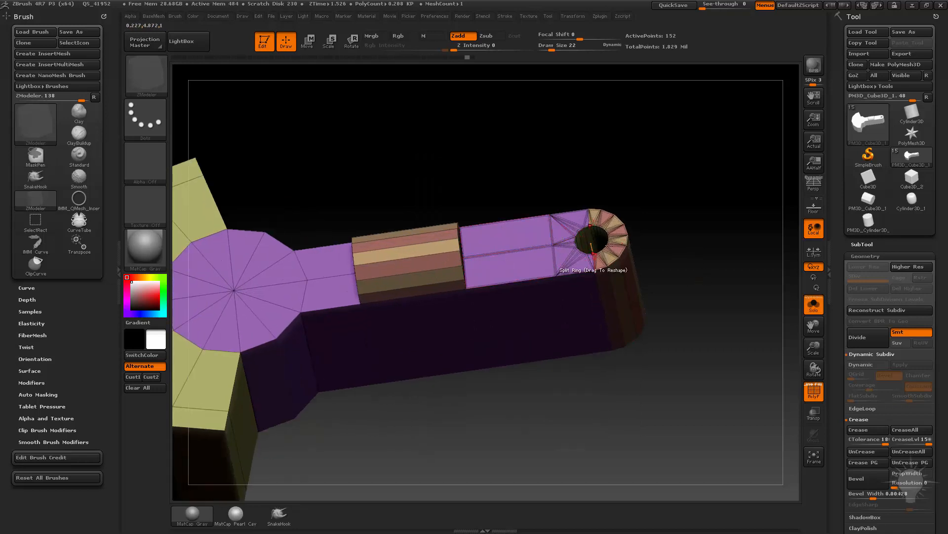
Set the Crease action back to the Flat Island target with the Outer Targets modifier.
{"action": "key", "text": "space"}
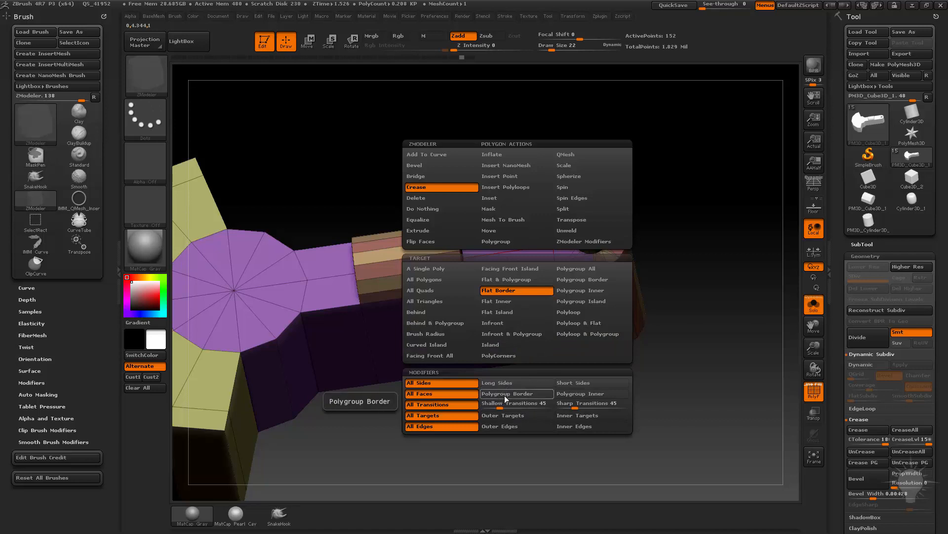
{"action": "left_click", "coordinate": [502, 416]}
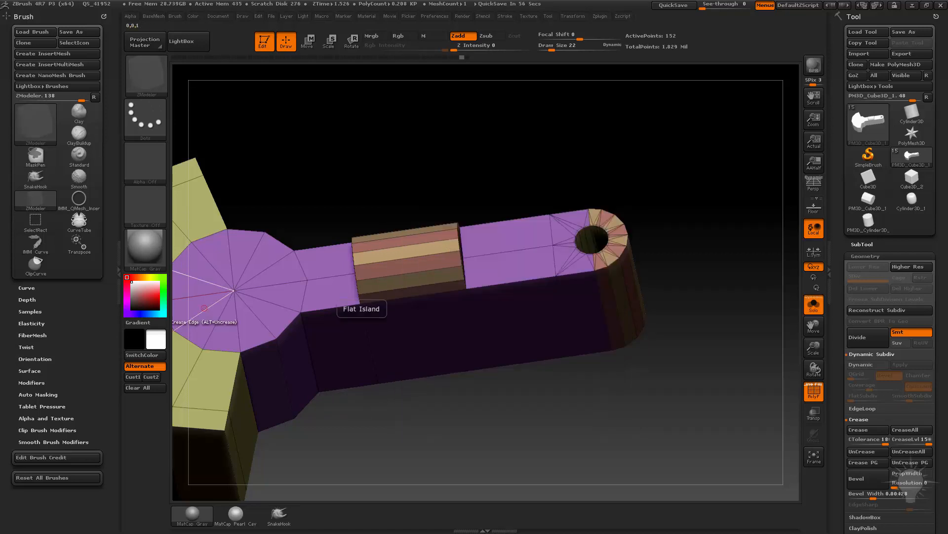
{"action": "left_click_drag", "start_coordinate": [783, 123], "coordinate": [644, 208]}
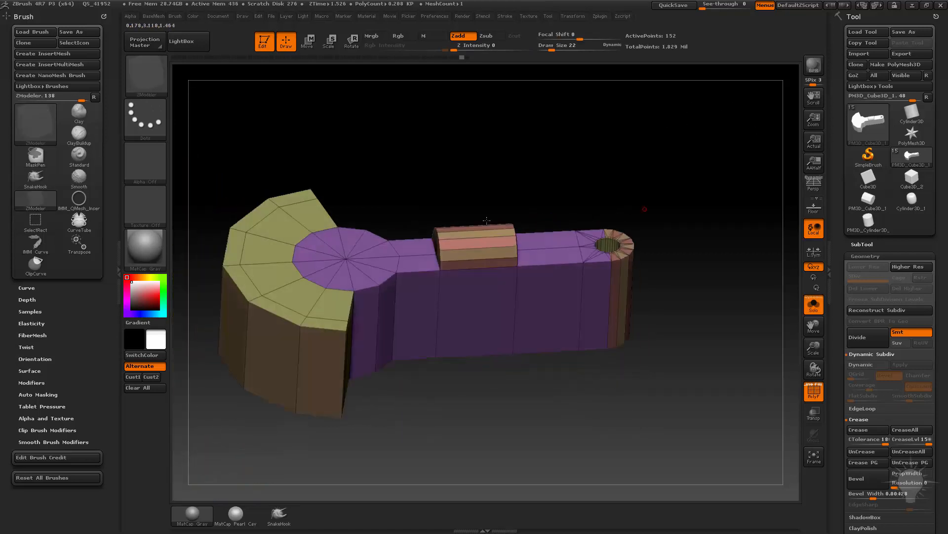
Hide the side walls and cylinder to isolate the part's flat faces, crease their outline edges, and show the whole part again.
{"action": "left_click_drag", "start_coordinate": [589, 120], "coordinate": [583, 86], "text": "shift"}
{"action": "left_click_drag", "start_coordinate": [214, 222], "coordinate": [691, 257], "text": "ctrl+shift"}
{"action": "left_click_drag", "start_coordinate": [682, 183], "coordinate": [701, 219]}
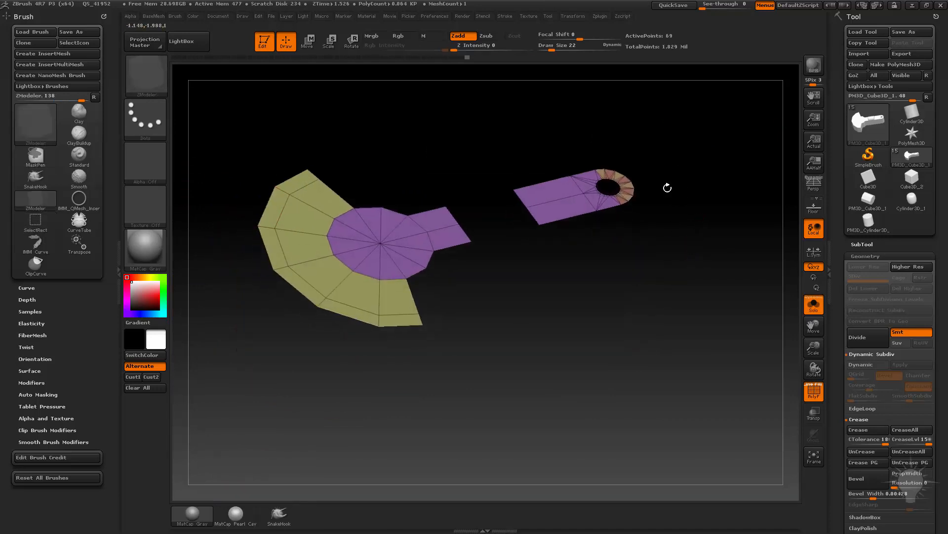
{"action": "left_click_drag", "start_coordinate": [667, 187], "coordinate": [661, 191]}
{"action": "scroll", "coordinate": [867, 277], "scroll_direction": "down", "scroll_amount": 4}
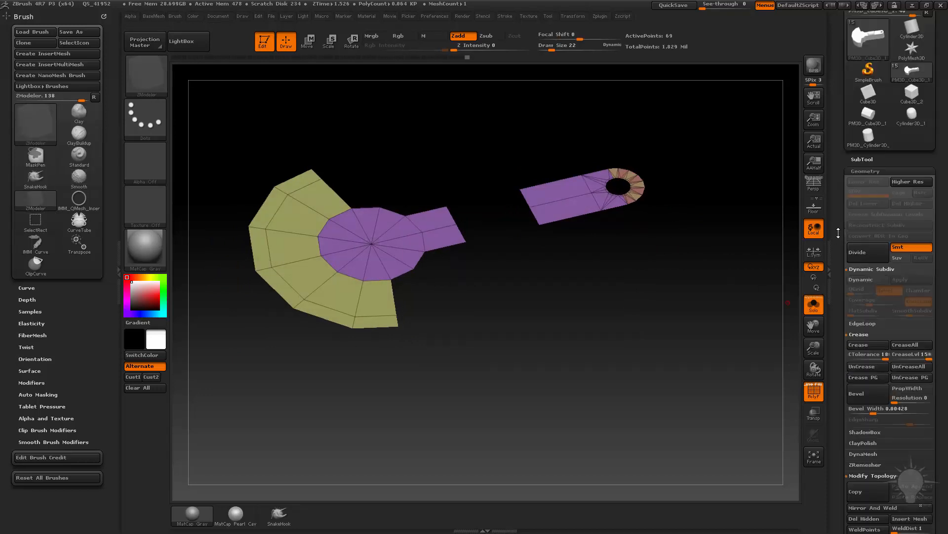
{"action": "left_click", "coordinate": [858, 320]}
{"action": "left_click", "coordinate": [717, 277], "text": "ctrl+shift"}
{"action": "left_click_drag", "start_coordinate": [754, 292], "coordinate": [768, 242]}
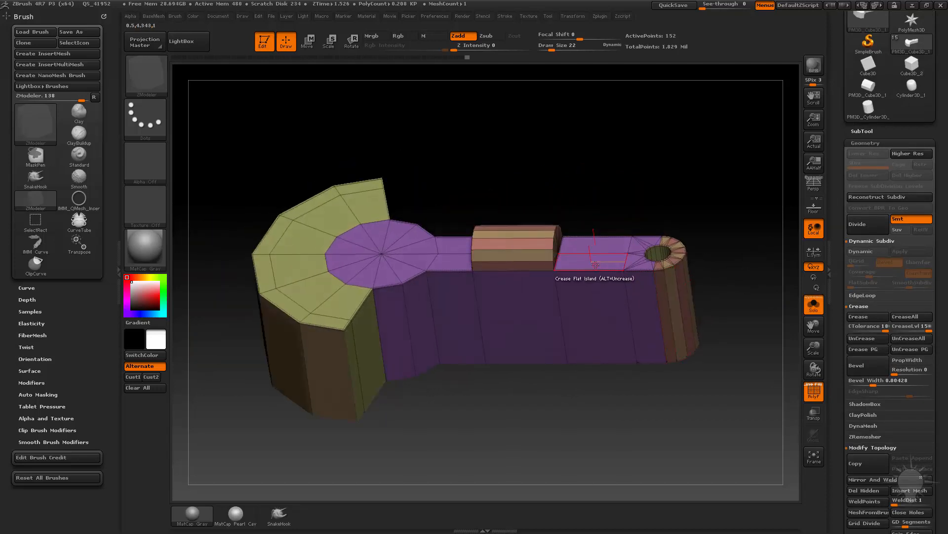
Try extruding the arm's flat face around the hole with the Extrude polygon action, and undo the extrusion.
{"action": "key", "text": "space"}
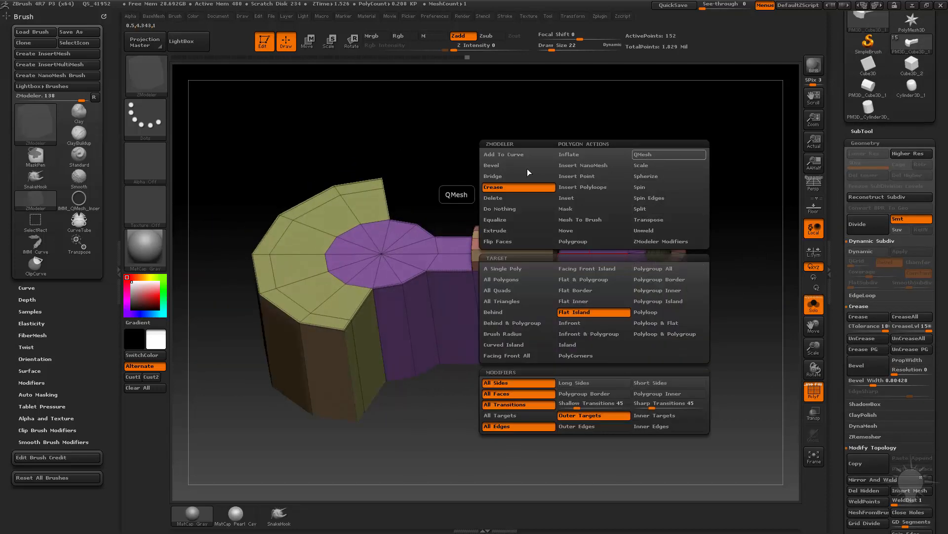
{"action": "left_click", "coordinate": [501, 230]}
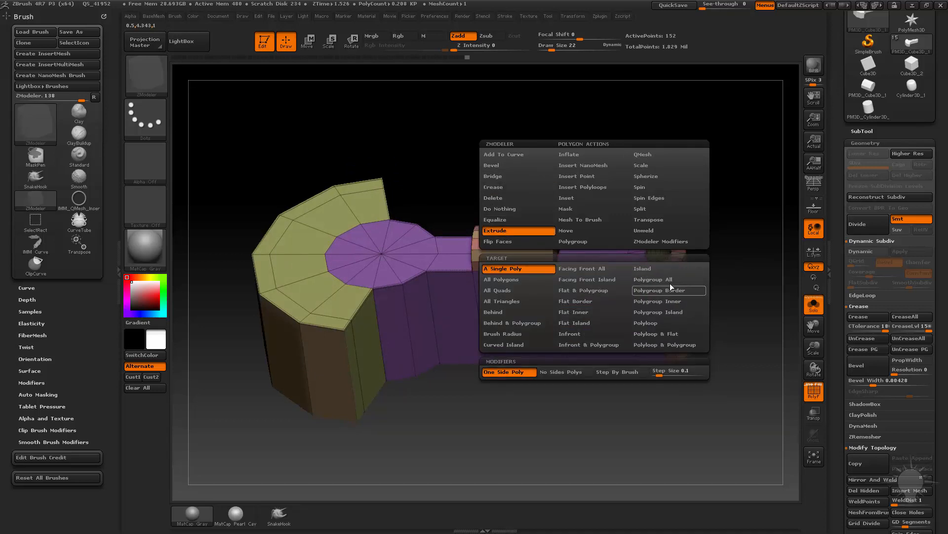
{"action": "left_click", "coordinate": [651, 323]}
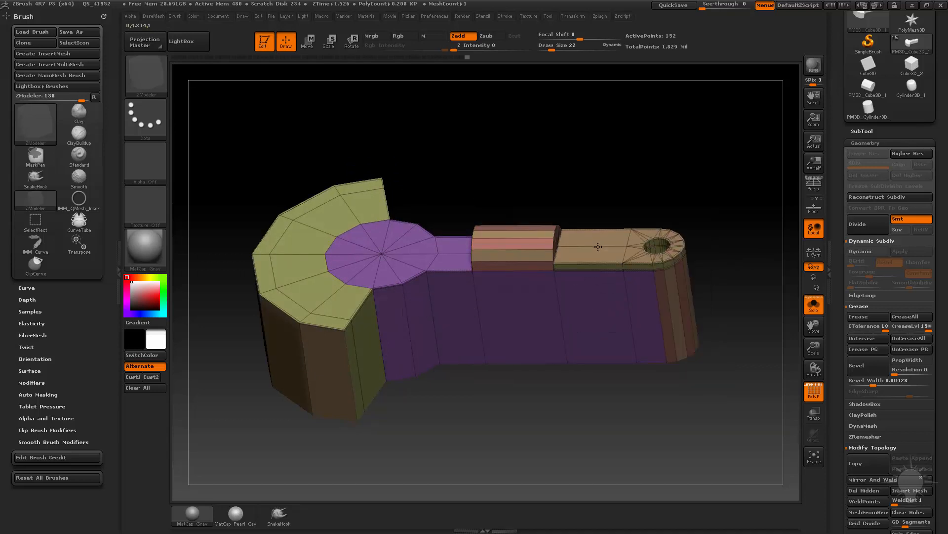
{"action": "left_click_drag", "start_coordinate": [598, 246], "coordinate": [636, 171]}
{"action": "key", "text": "ctrl+z"}
{"action": "left_click_drag", "start_coordinate": [597, 201], "coordinate": [657, 254]}
{"action": "key", "text": "space"}
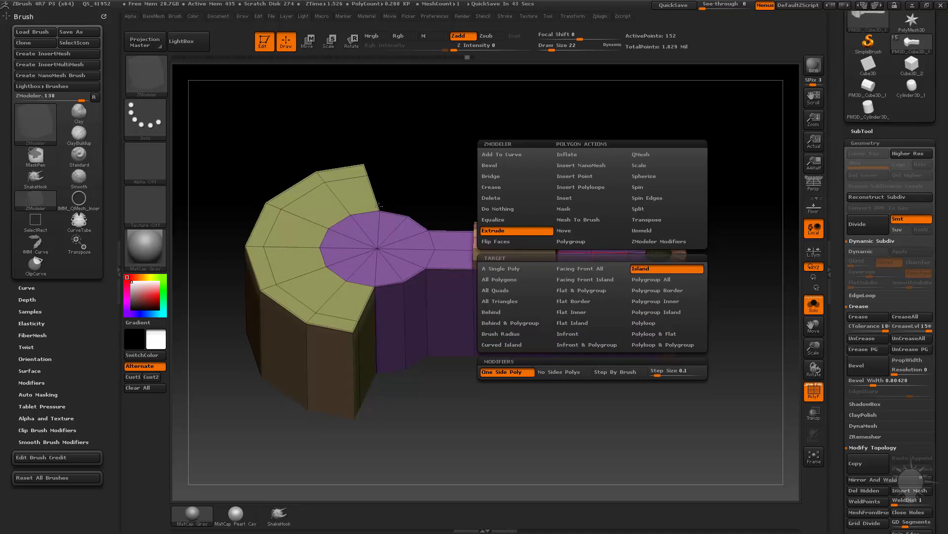
{"action": "left_click_drag", "start_coordinate": [684, 157], "coordinate": [663, 182]}
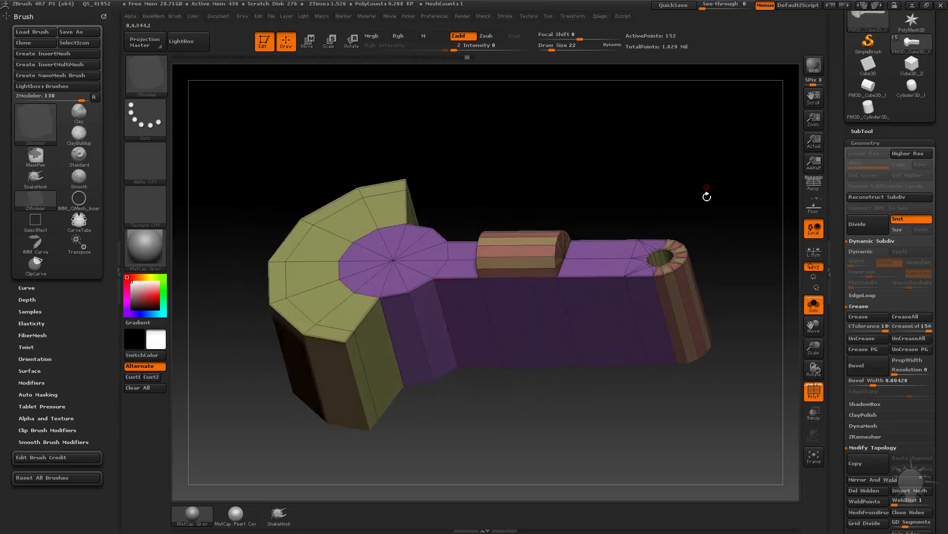
Regroup the part's polygons with Groups By Normals at a maximum angle tolerance of 45.
{"action": "left_click", "coordinate": [860, 143]}
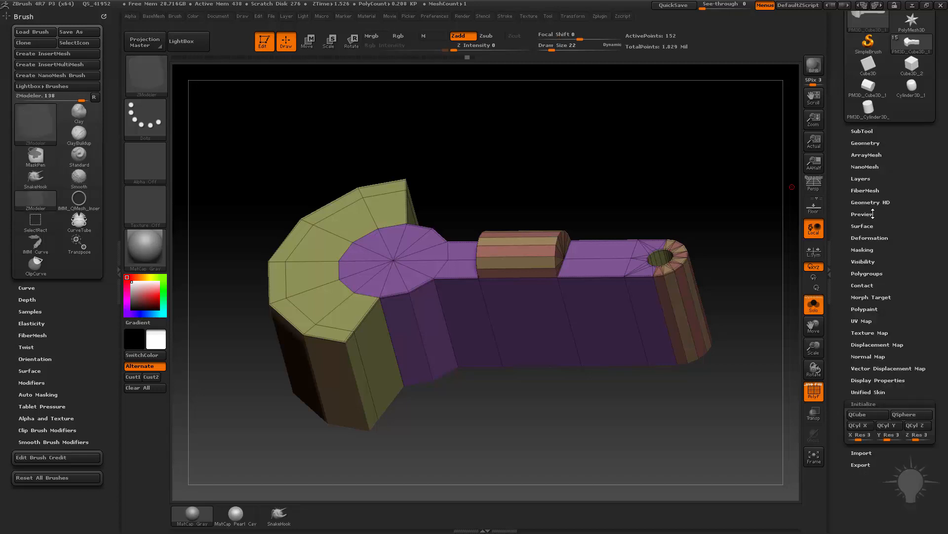
{"action": "key", "text": "shift"}
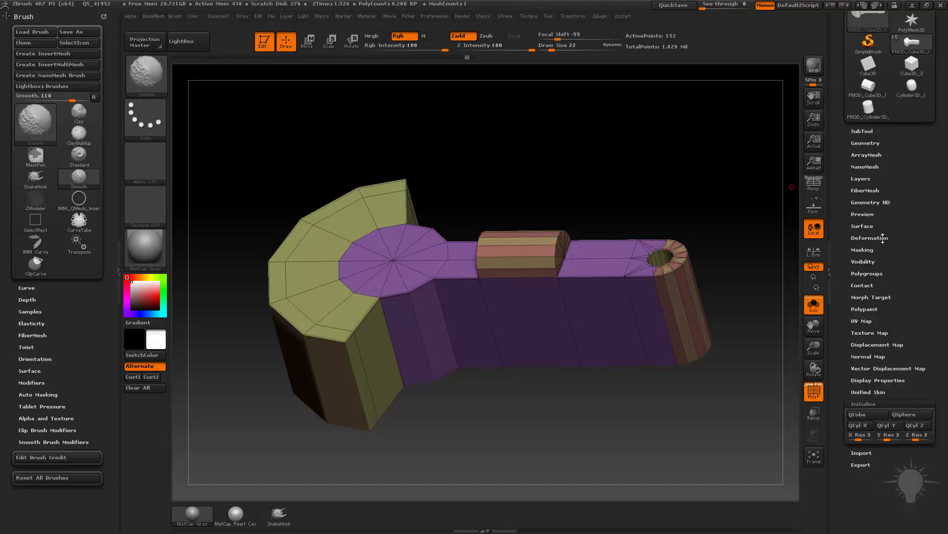
{"action": "left_click", "coordinate": [867, 273]}
{"action": "left_click_drag", "start_coordinate": [843, 346], "coordinate": [843, 278]}
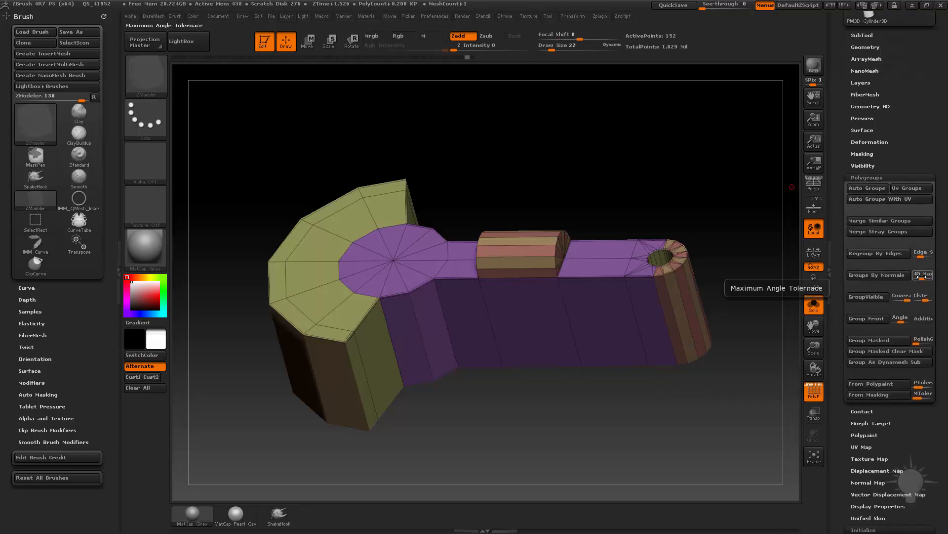
{"action": "left_click", "coordinate": [883, 277]}
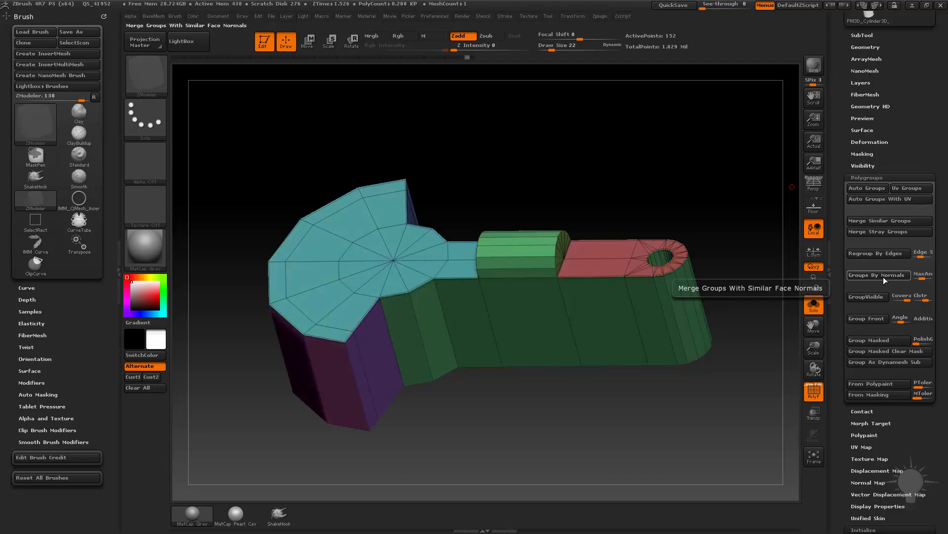
{"action": "left_click_drag", "start_coordinate": [614, 178], "coordinate": [737, 199]}
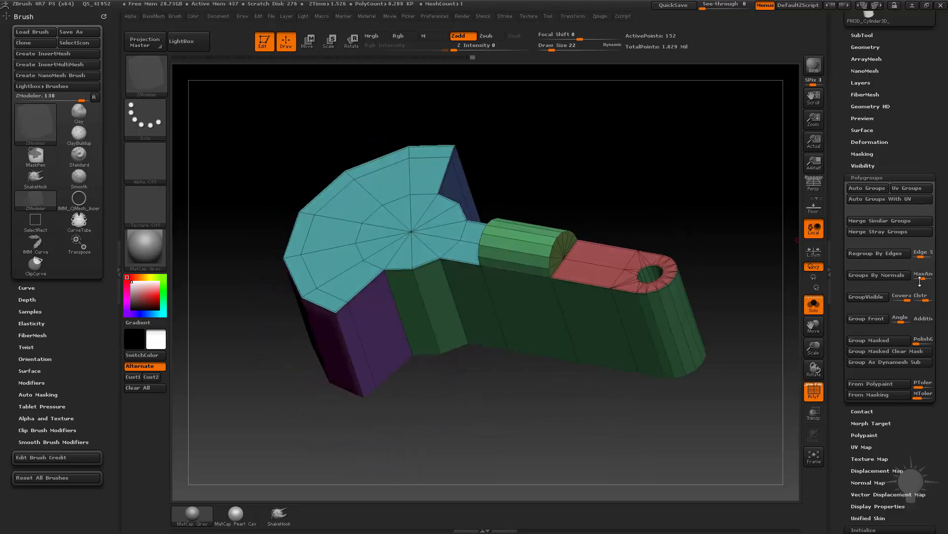
Try Groups By Normals with lower and higher maximum angle tolerances, and regroup with the tolerance back at 45.
{"action": "left_click", "coordinate": [884, 275]}
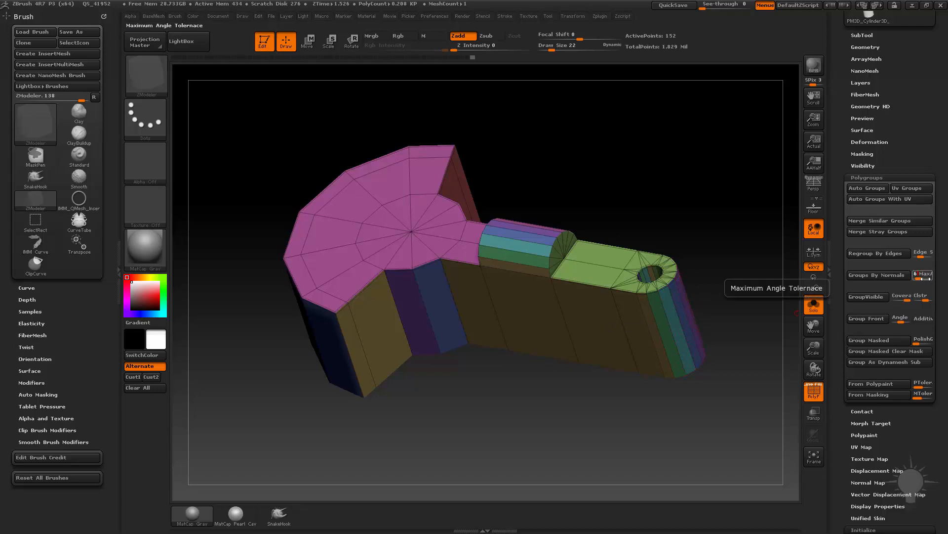
{"action": "key", "text": "Return"}
{"action": "left_click", "coordinate": [878, 275]}
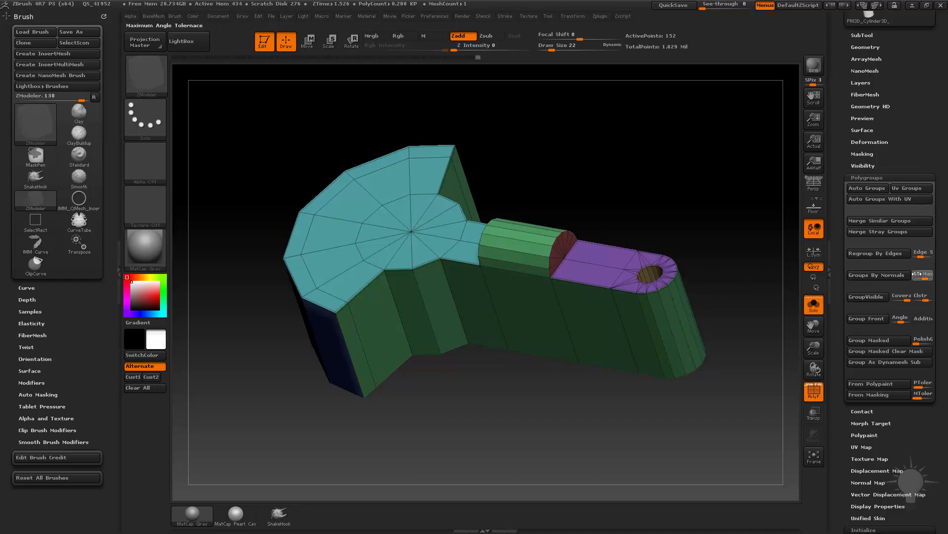
{"action": "left_click_drag", "start_coordinate": [917, 274], "coordinate": [913, 272]}
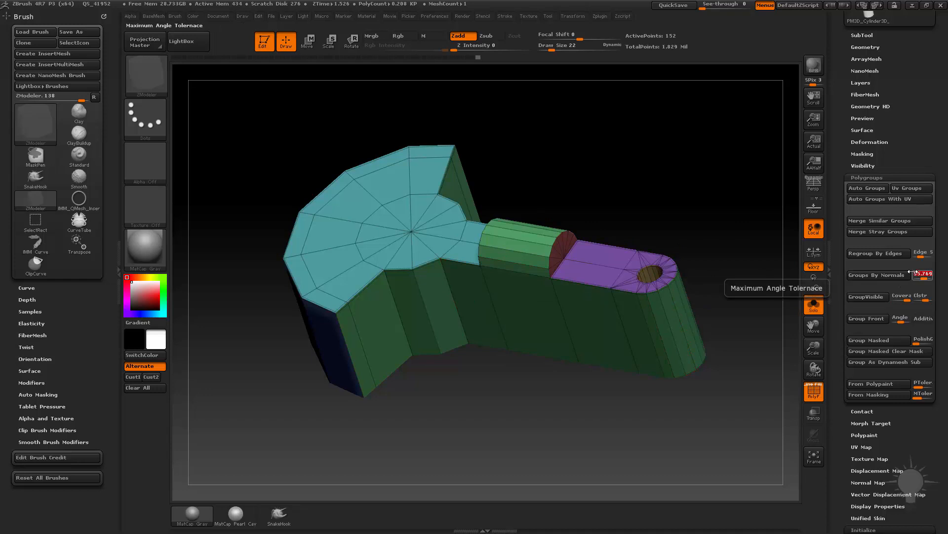
{"action": "left_click", "coordinate": [876, 276]}
Isolate the part's two flat faces and try merging them into one polygroup, undo the grouping and show the whole part.
{"action": "left_click_drag", "start_coordinate": [614, 161], "coordinate": [492, 289]}
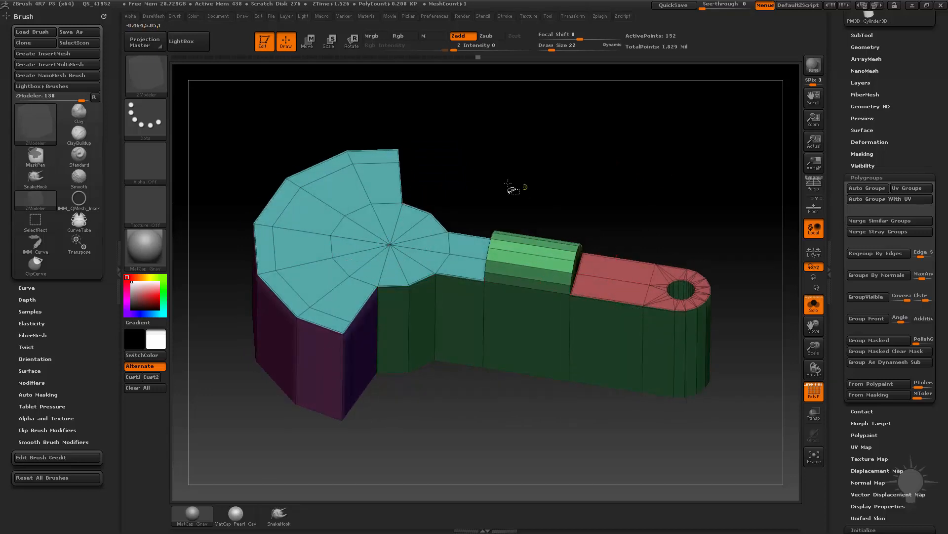
{"action": "key", "text": "ctrl+shift"}
{"action": "left_click", "coordinate": [390, 245], "text": "ctrl+shift"}
{"action": "left_click", "coordinate": [594, 136], "text": "ctrl+shift"}
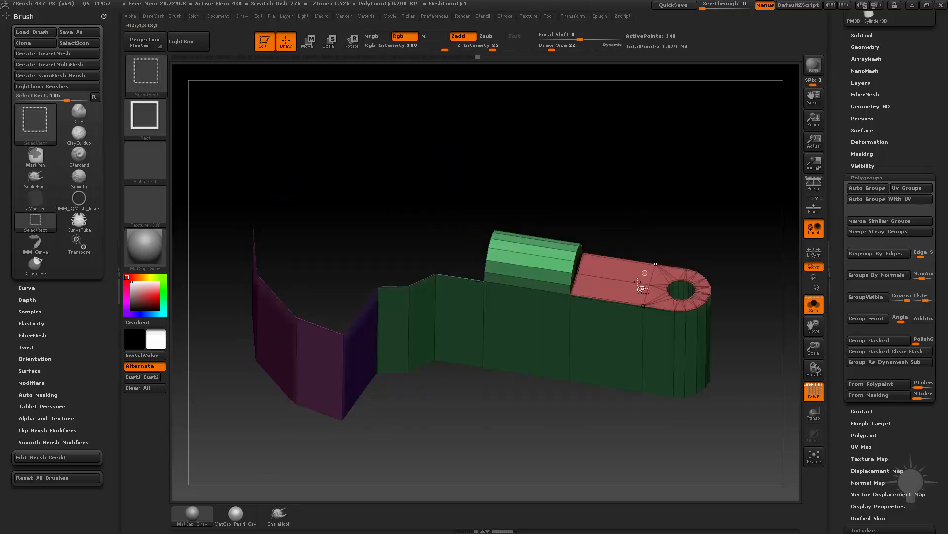
{"action": "left_click", "coordinate": [654, 282], "text": "ctrl+shift"}
{"action": "key", "text": "ctrl+w"}
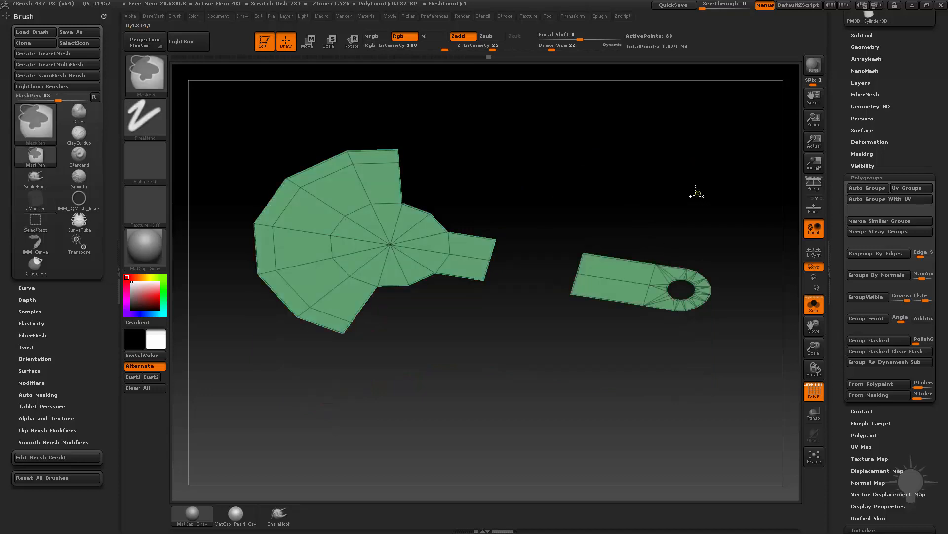
{"action": "left_click", "coordinate": [689, 167], "text": "ctrl+shift"}
{"action": "key", "text": "ctrl+z"}
{"action": "key", "text": "ctrl+z"}
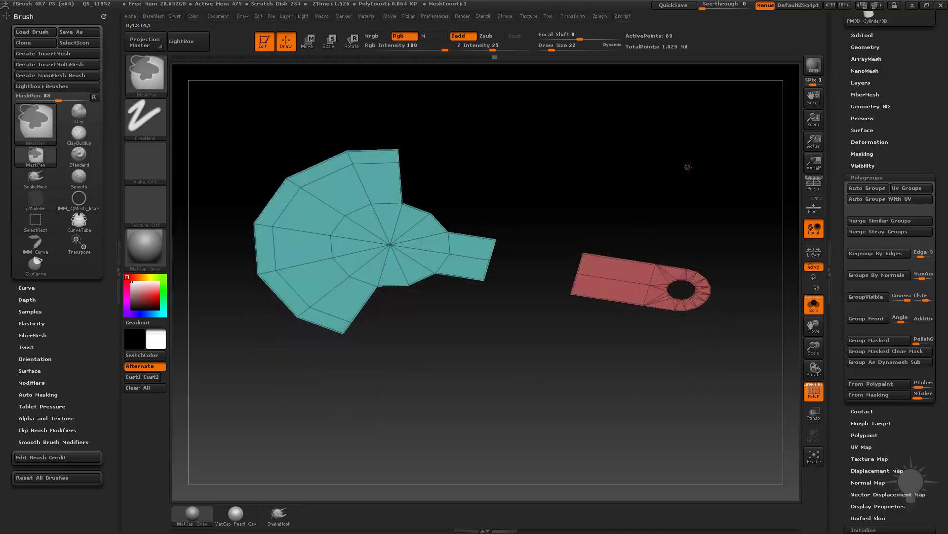
{"action": "left_click", "coordinate": [678, 166], "text": "ctrl+shift"}
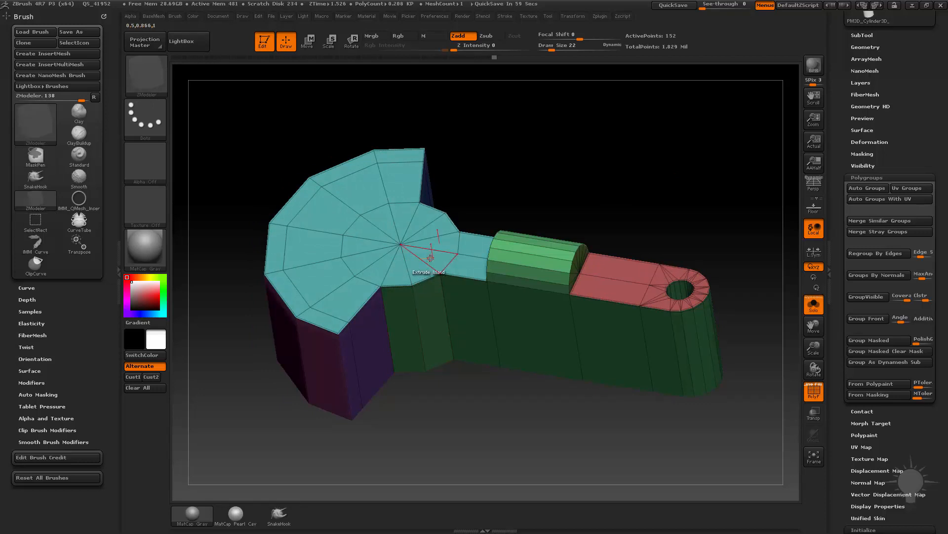
Set the polygon action to Polygroup with the Flat Island target and cycle the arm's flat face through new polygroups.
{"action": "key", "text": "space"}
{"action": "left_click", "coordinate": [423, 244]}
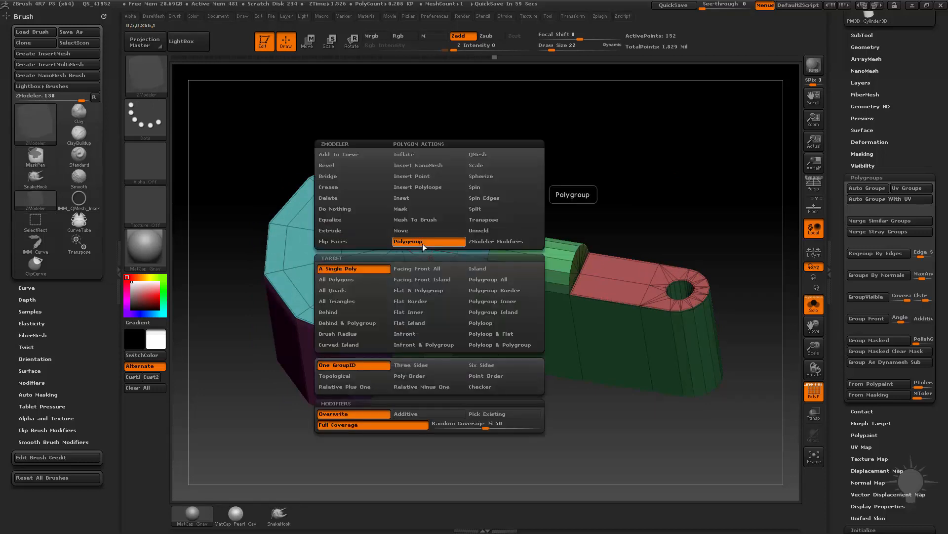
{"action": "left_click", "coordinate": [432, 322]}
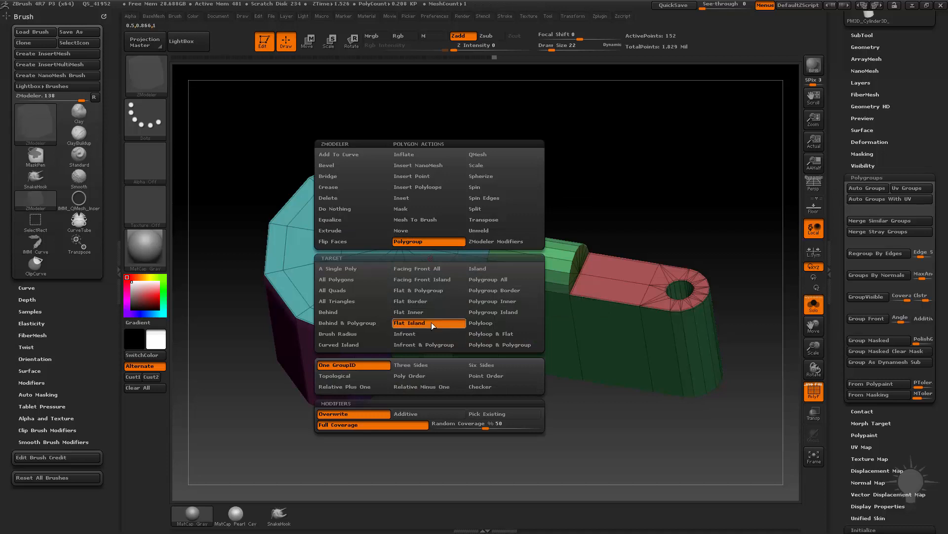
{"action": "left_click", "coordinate": [608, 289]}
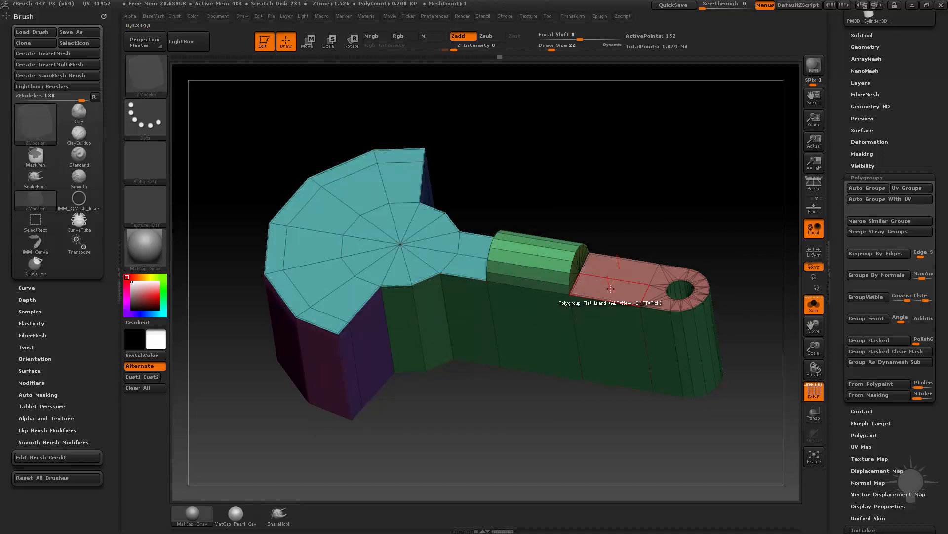
{"action": "left_click", "coordinate": [609, 290]}
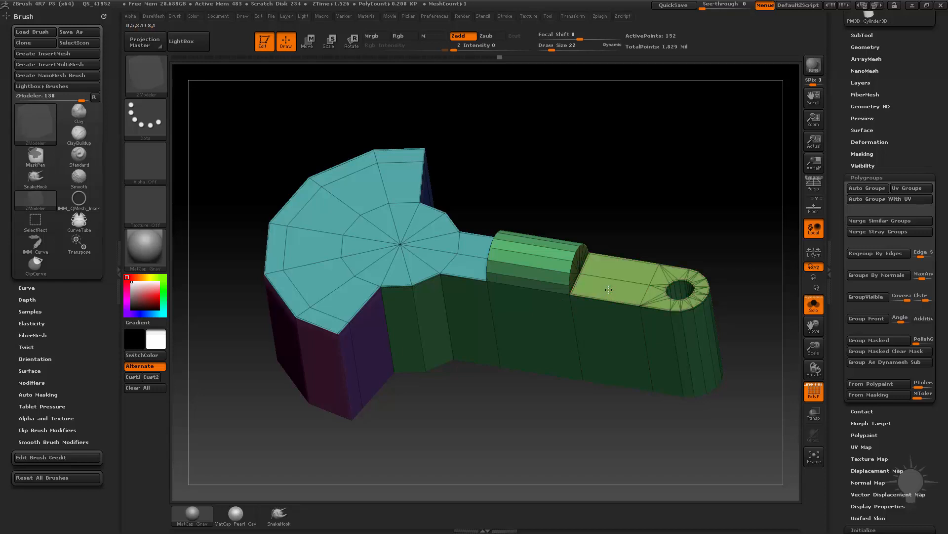
{"action": "left_click", "coordinate": [608, 289]}
{"action": "left_click", "coordinate": [609, 289]}
{"action": "left_click", "coordinate": [608, 289]}
{"action": "left_click", "coordinate": [609, 290]}
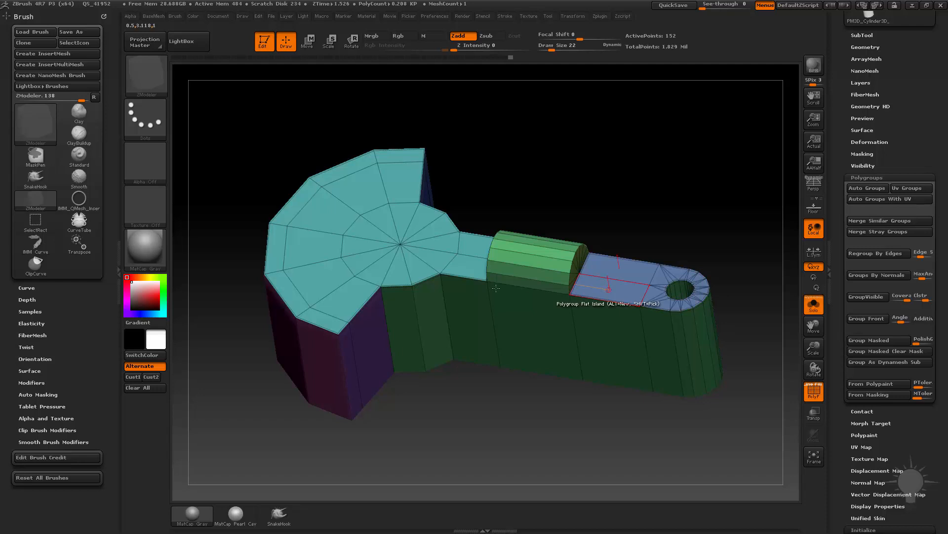
Pick the rounded body's polygroup and apply it to the arm's flat face so both flat faces share one group.
{"action": "left_click", "coordinate": [470, 267]}
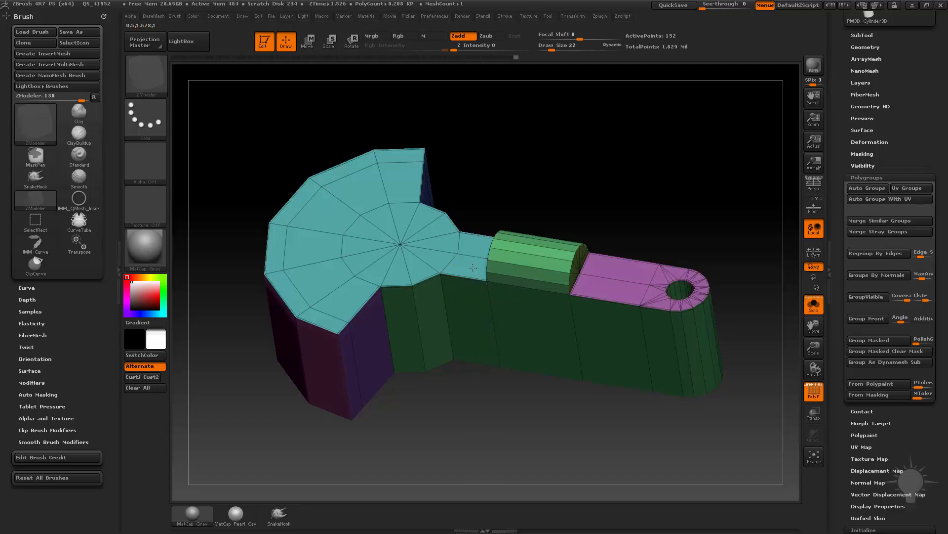
{"action": "left_click", "coordinate": [607, 287]}
{"action": "left_click", "coordinate": [469, 267]}
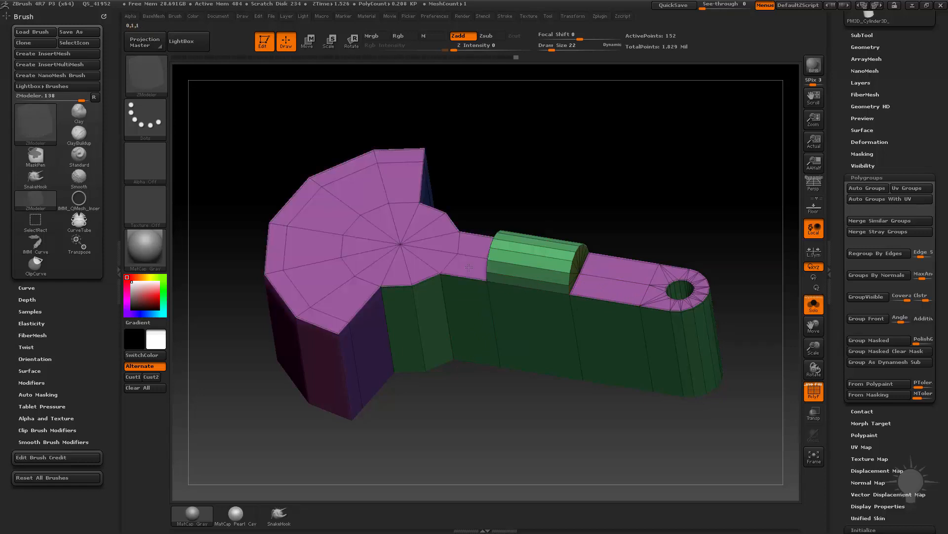
{"action": "left_click", "coordinate": [469, 267]}
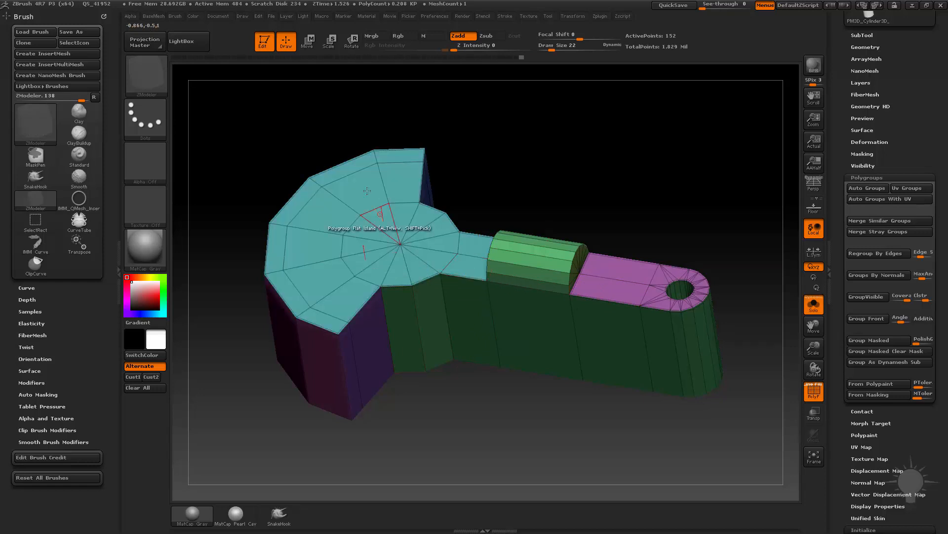
{"action": "left_click", "coordinate": [609, 288]}
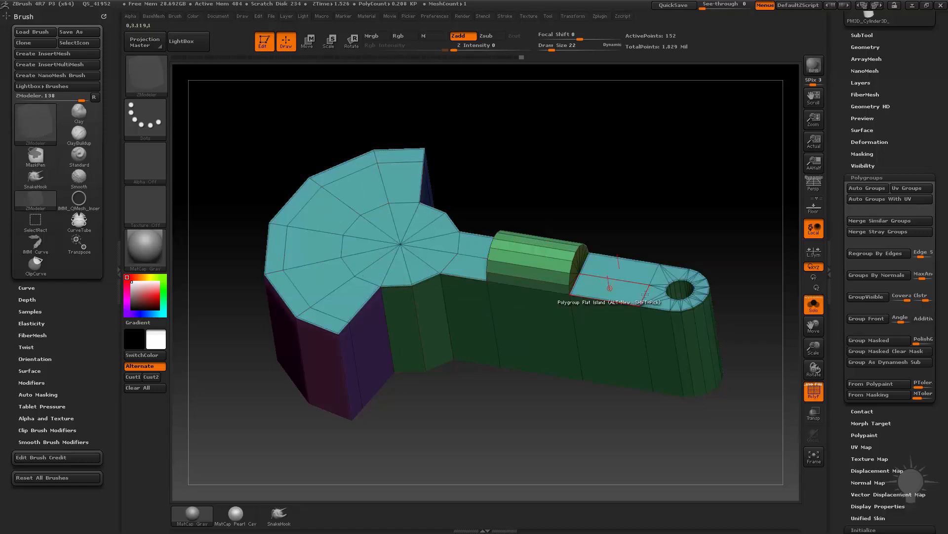
Set the polygon action to Extrude with the Flat & Polygroup target and raise the body's and arm's flat faces together.
{"action": "mouse_move", "coordinate": [662, 229]}
{"action": "left_mouse_down"}
{"action": "mouse_move", "coordinate": [662, 207]}
{"action": "mouse_move", "coordinate": [655, 232]}
{"action": "mouse_move", "coordinate": [612, 220]}
{"action": "mouse_move", "coordinate": [686, 229]}
{"action": "mouse_move", "coordinate": [664, 242]}
{"action": "left_mouse_up"}
{"action": "key", "text": "space"}
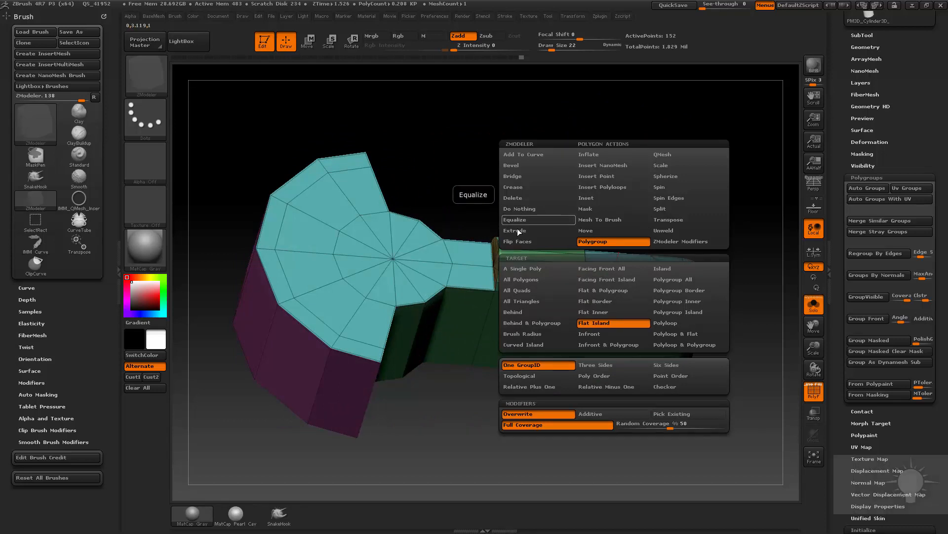
{"action": "left_click", "coordinate": [517, 230]}
{"action": "left_click", "coordinate": [628, 291]}
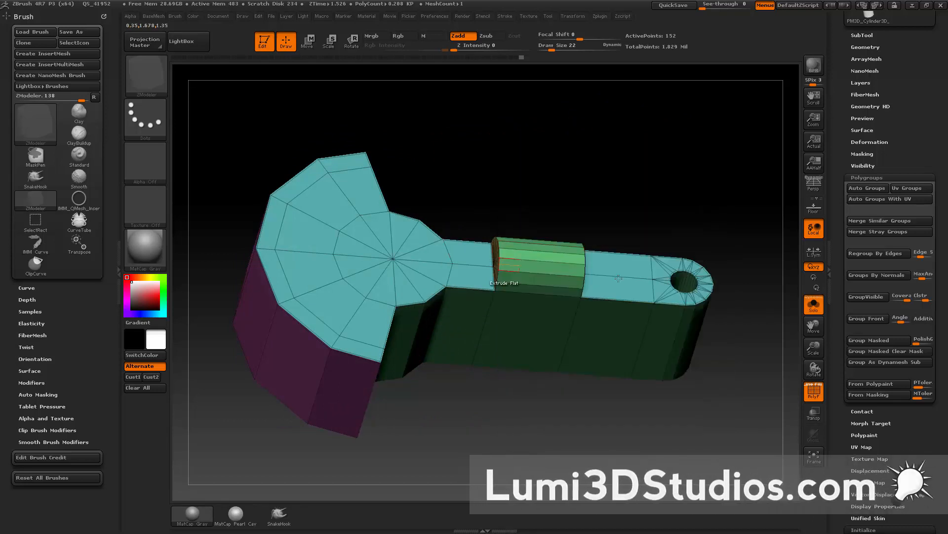
{"action": "left_click_drag", "start_coordinate": [621, 286], "coordinate": [621, 267]}
{"action": "key", "text": "ctrl+z"}
{"action": "key", "text": "space"}
{"action": "left_click", "coordinate": [619, 285]}
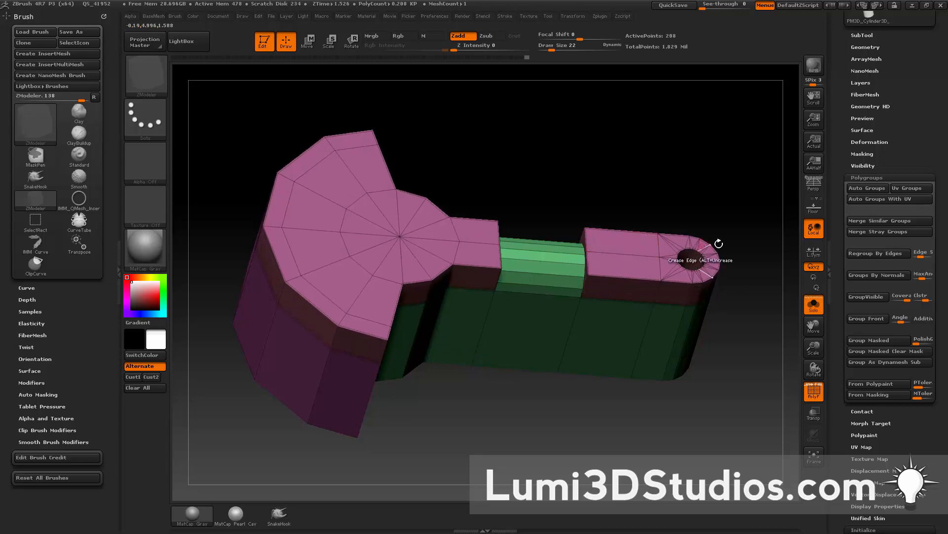